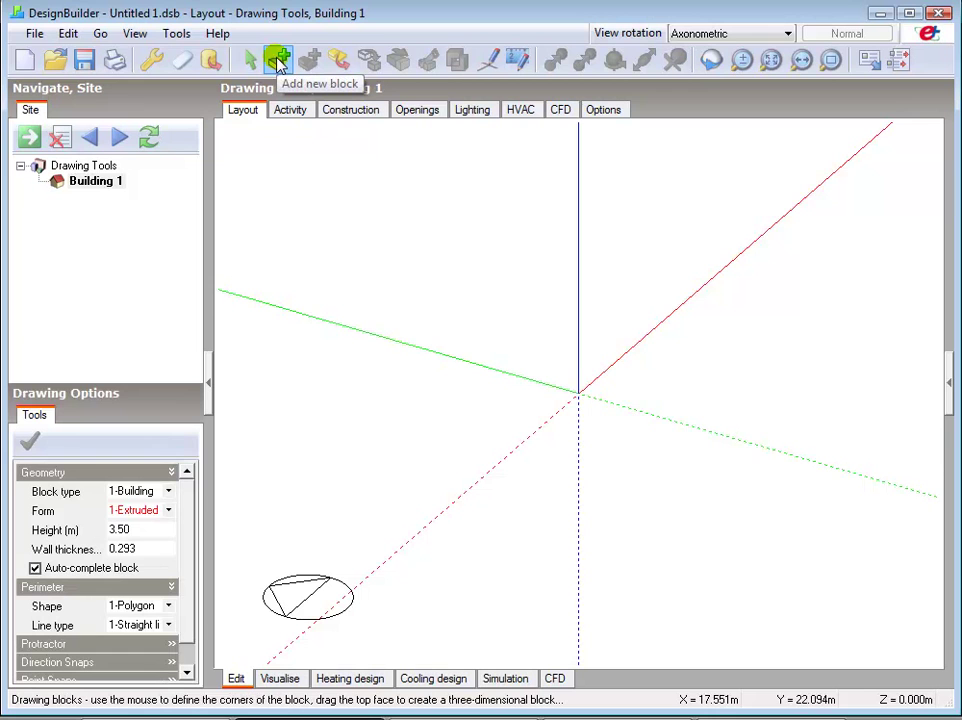
Set the new block's perimeter shape to rectangle and its wall thickness to 0.3 m.
left_click(130, 610)
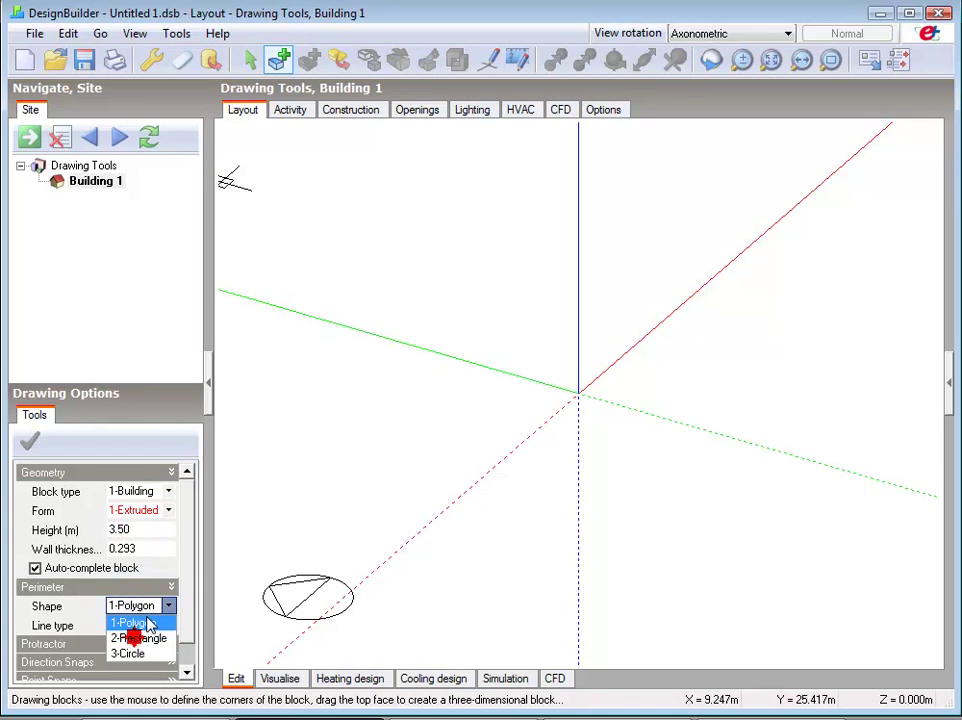
left_click(135, 636)
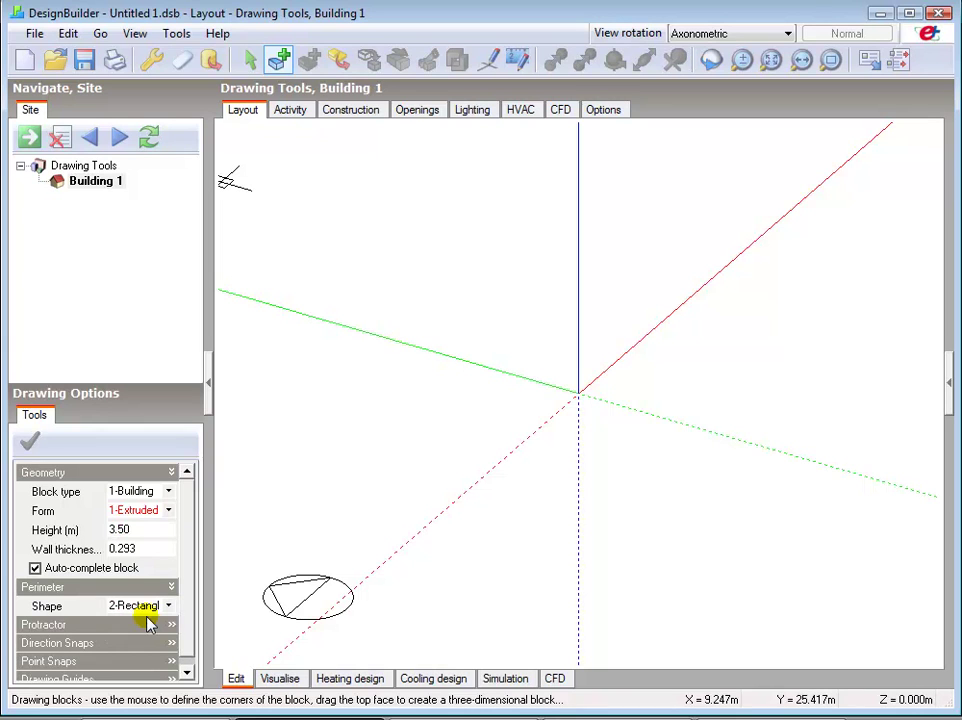
left_click(125, 548)
key("BackSpace")
key("BackSpace")
key("BackSpace")
key("BackSpace")
key("BackSpace")
type("0.3")
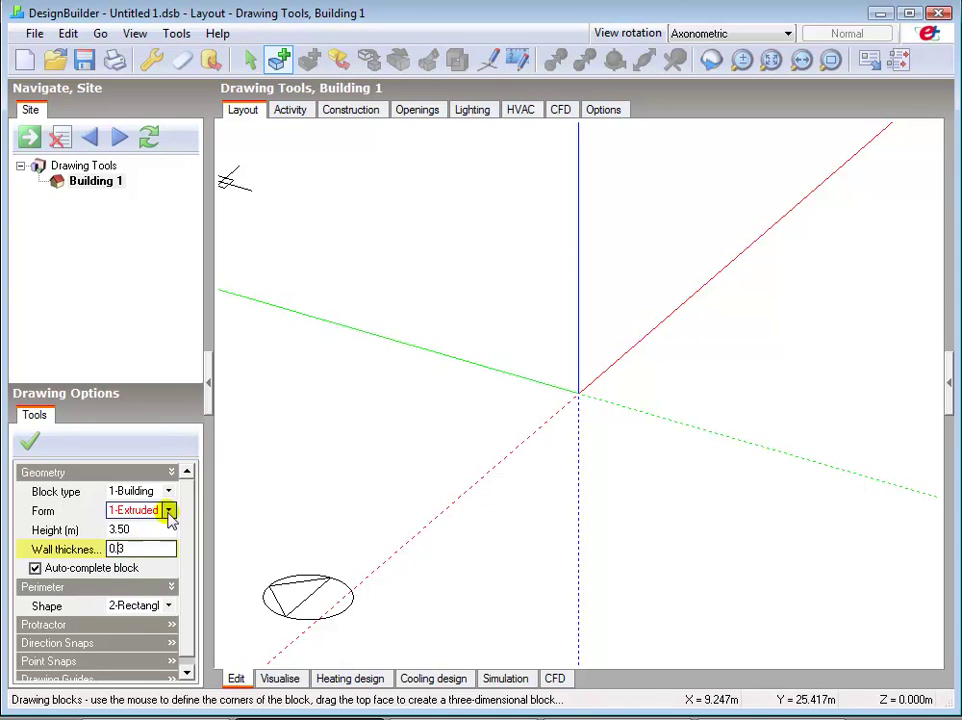
key("Return")
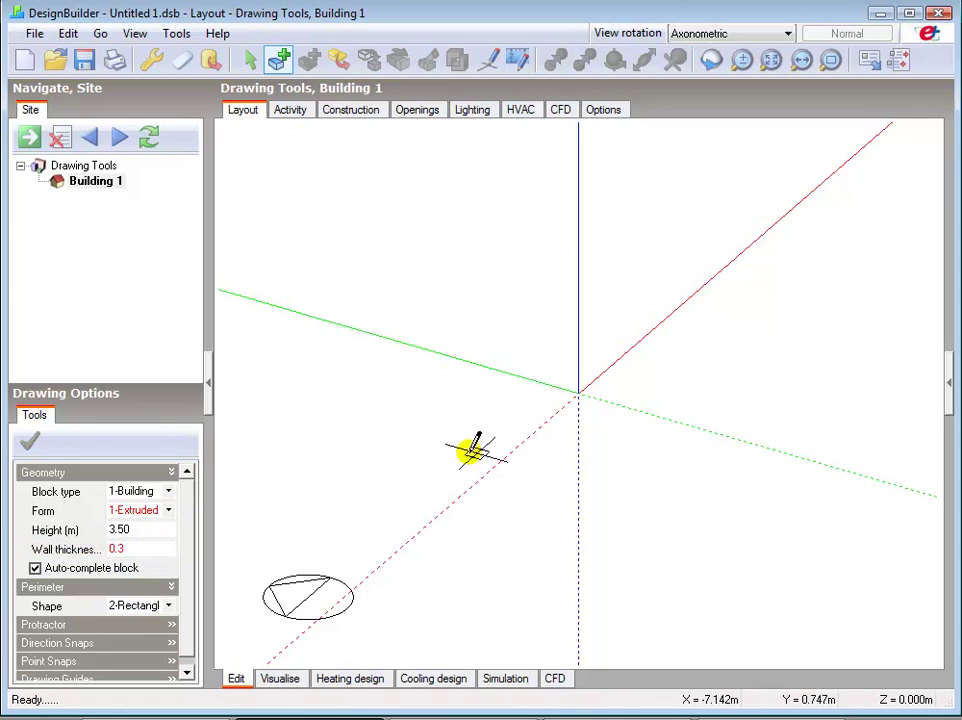
Draw a rectangular building block of exactly 20 by 30 m, starting from a corner near the axis origin.
left_click(580, 409)
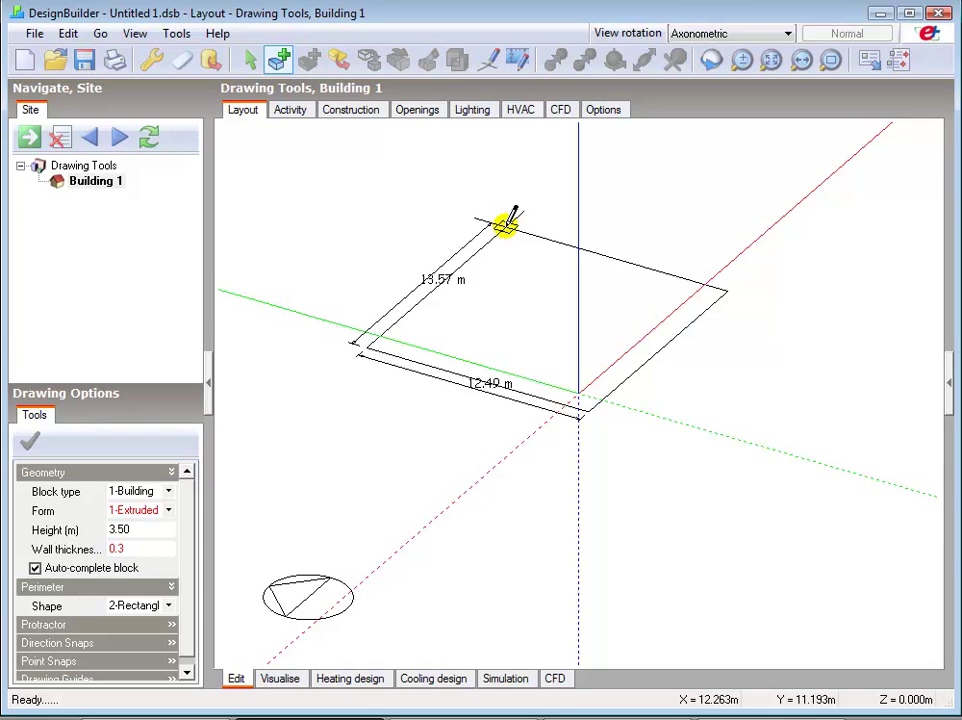
type("20")
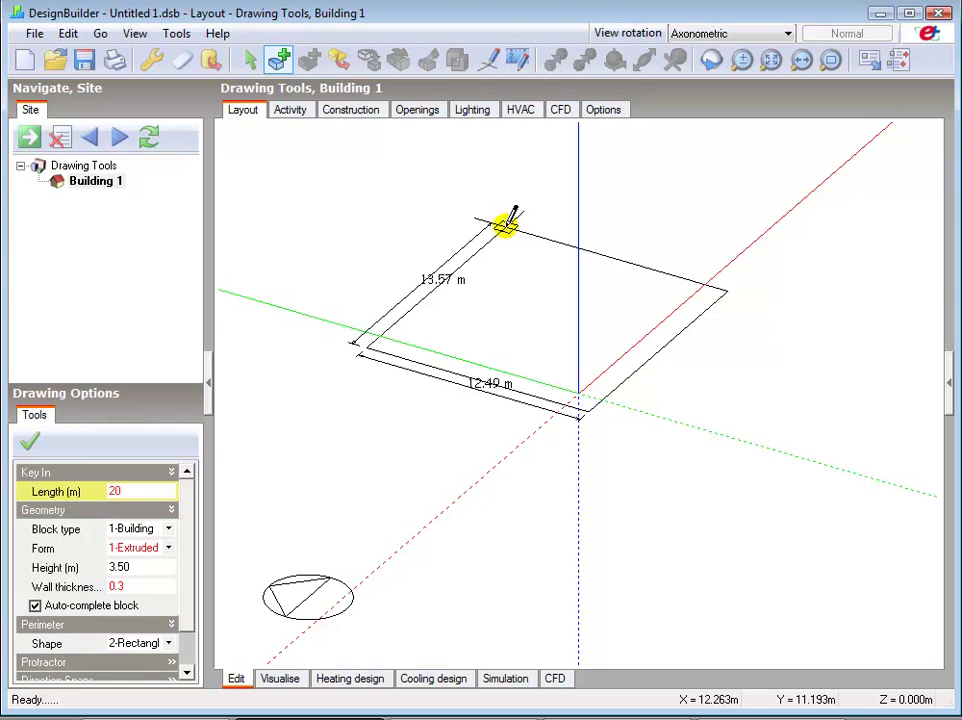
type(" 30")
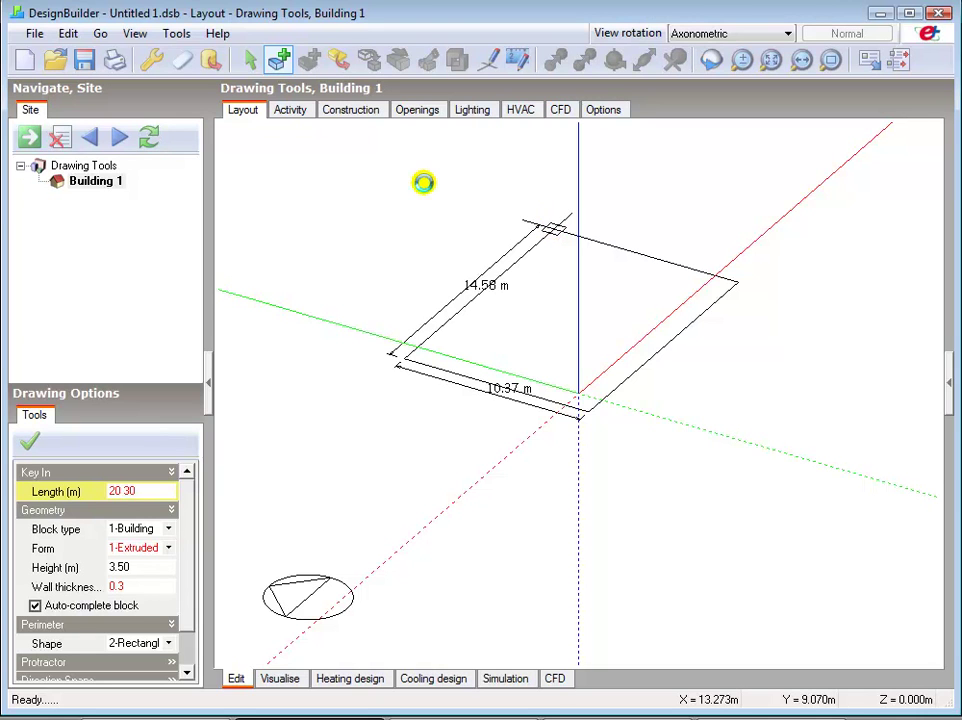
key("Return")
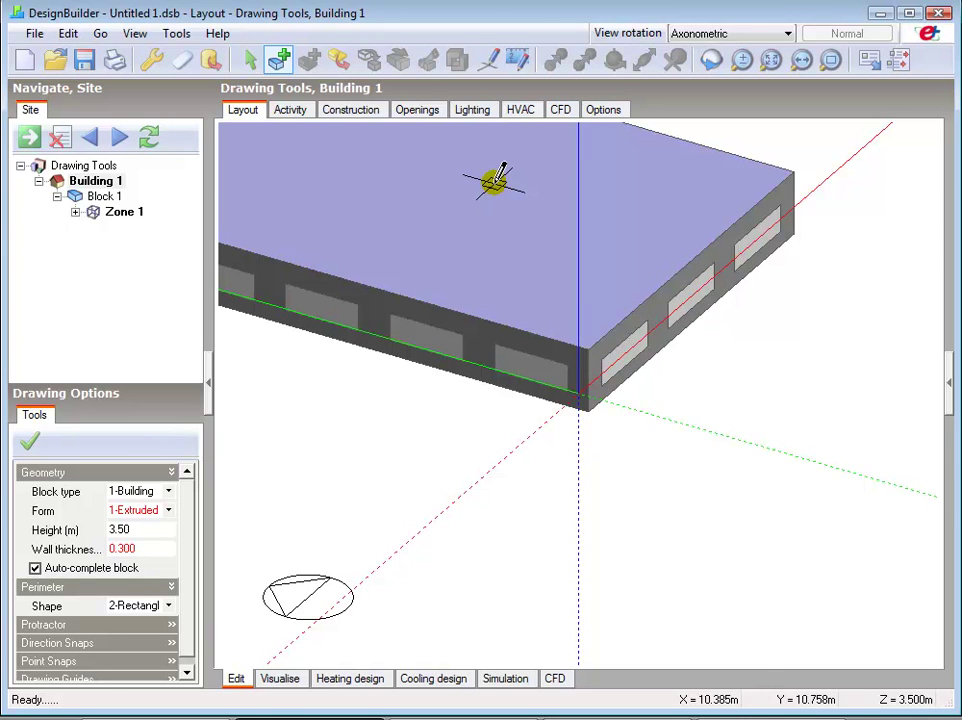
Start a second rectangular block in the empty area along the negative X axis by placing its first corner.
left_click(493, 183)
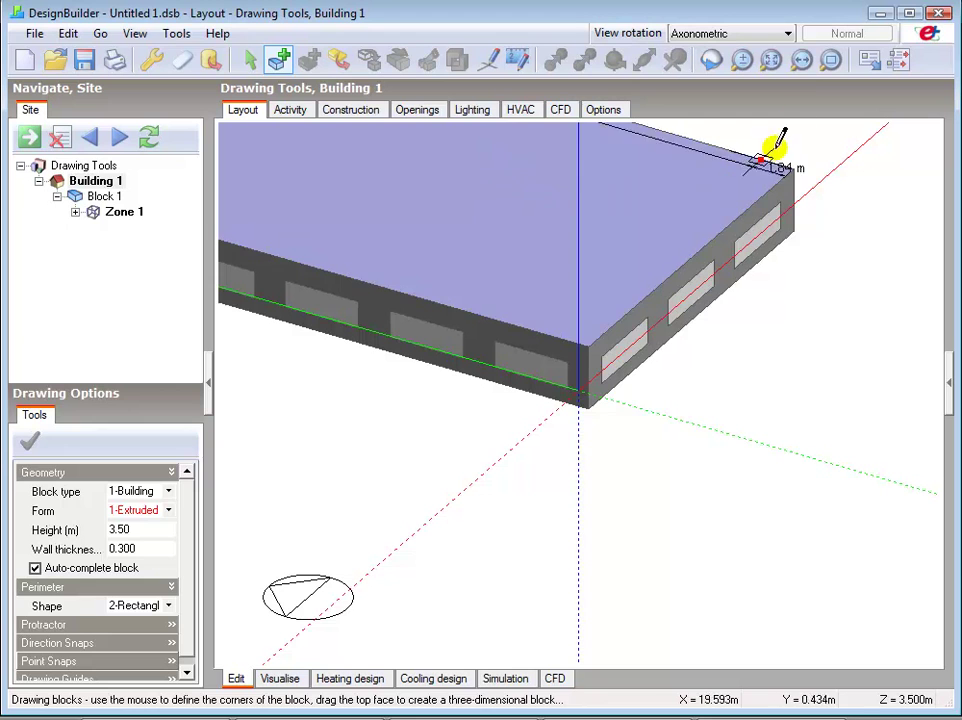
left_click(802, 60)
left_click_drag(453, 612, 728, 322)
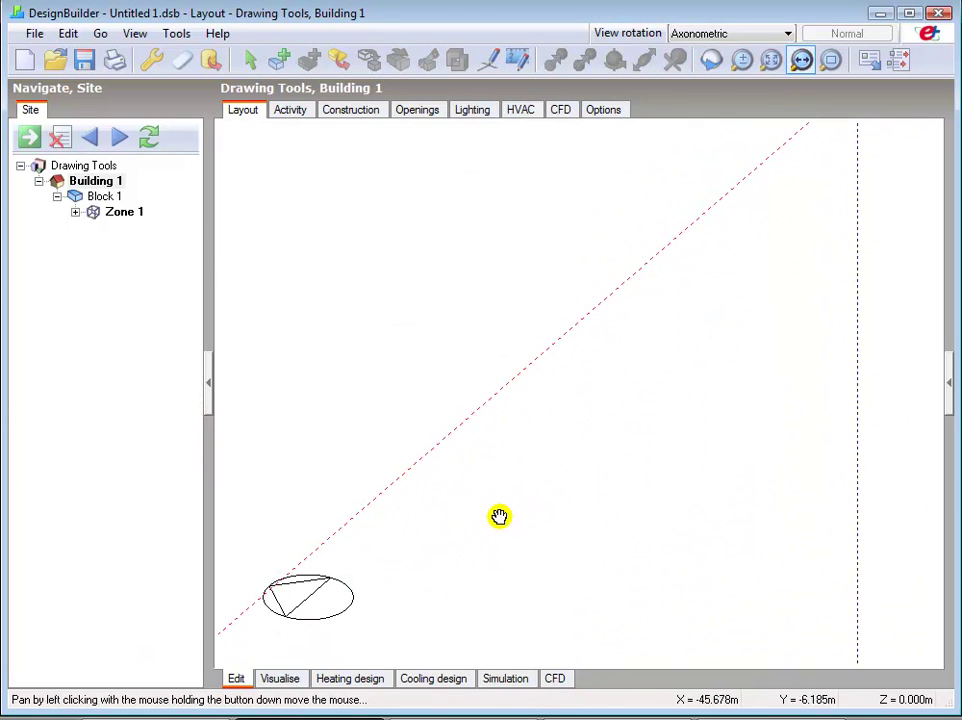
right_click(490, 548)
left_click(538, 230)
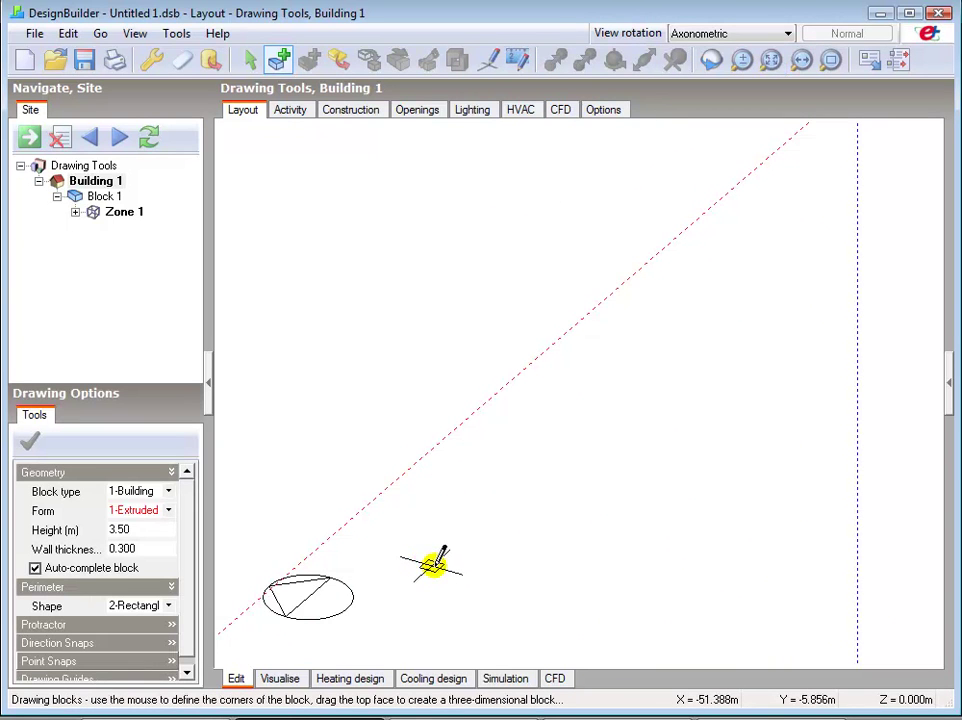
left_click(752, 579)
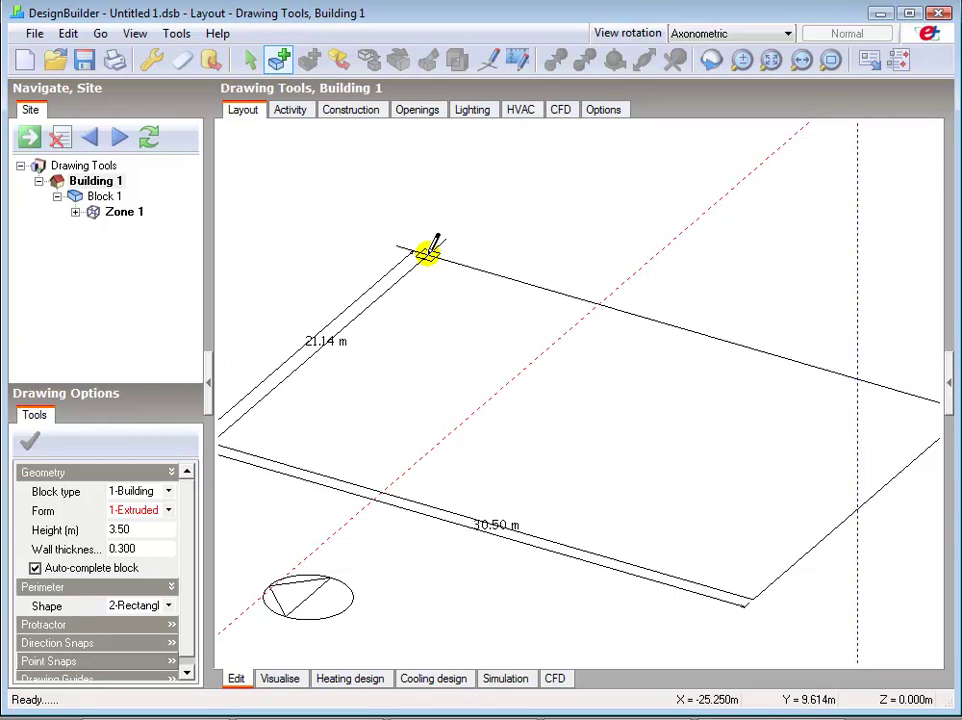
Enable increment snap in the point snaps and set the snap increment to 1 m.
left_click(92, 658)
scroll(185, 662, "down", 3)
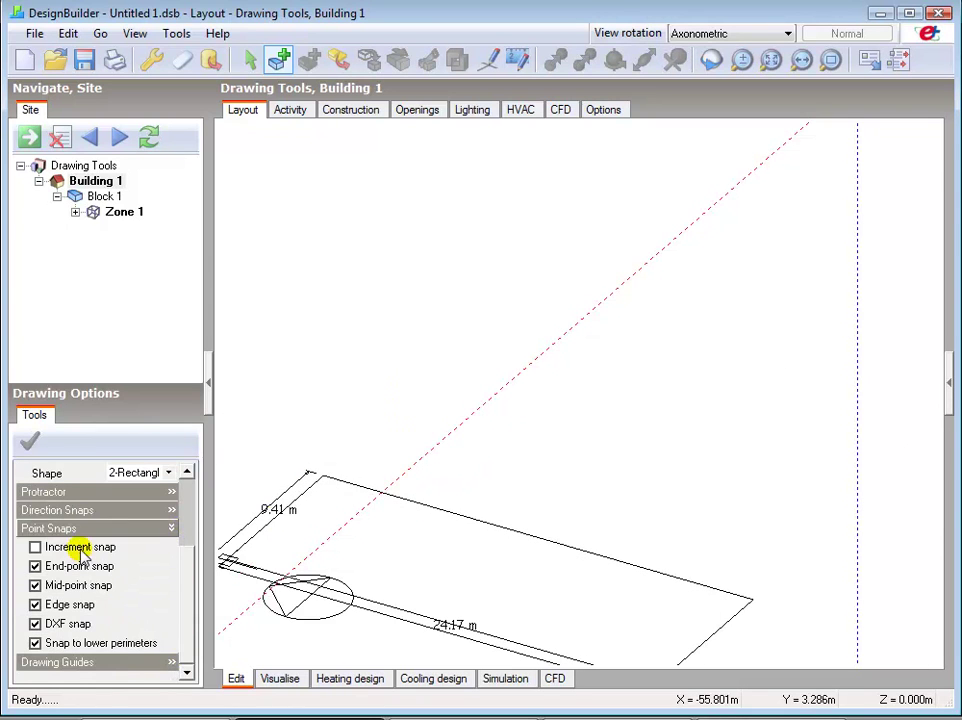
left_click(80, 549)
left_click(115, 567)
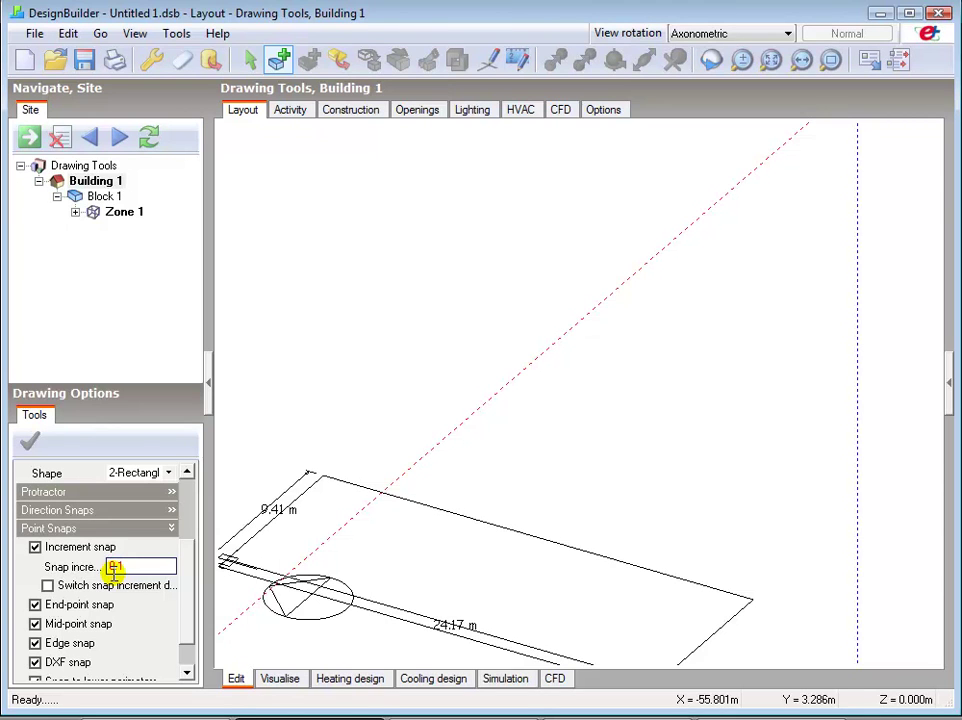
left_click(140, 567)
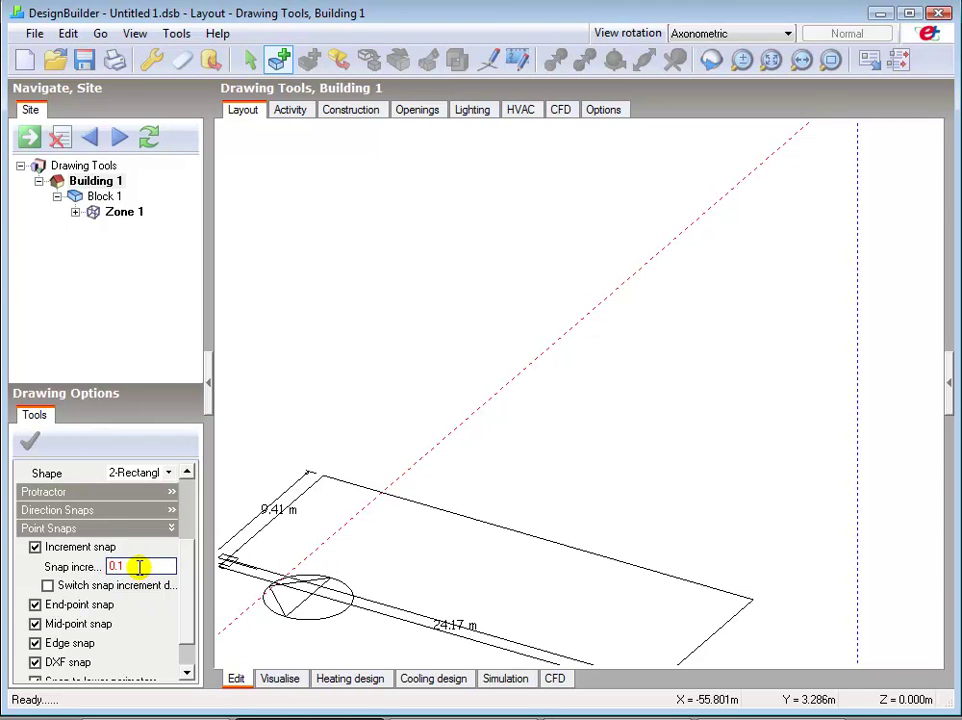
double_click(112, 566)
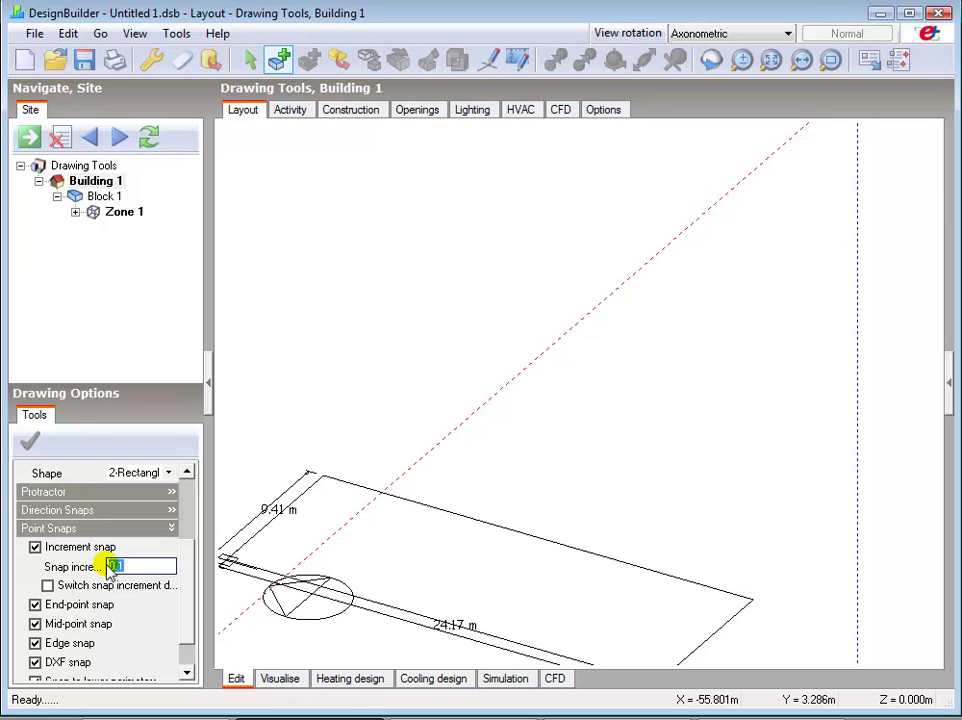
type("1")
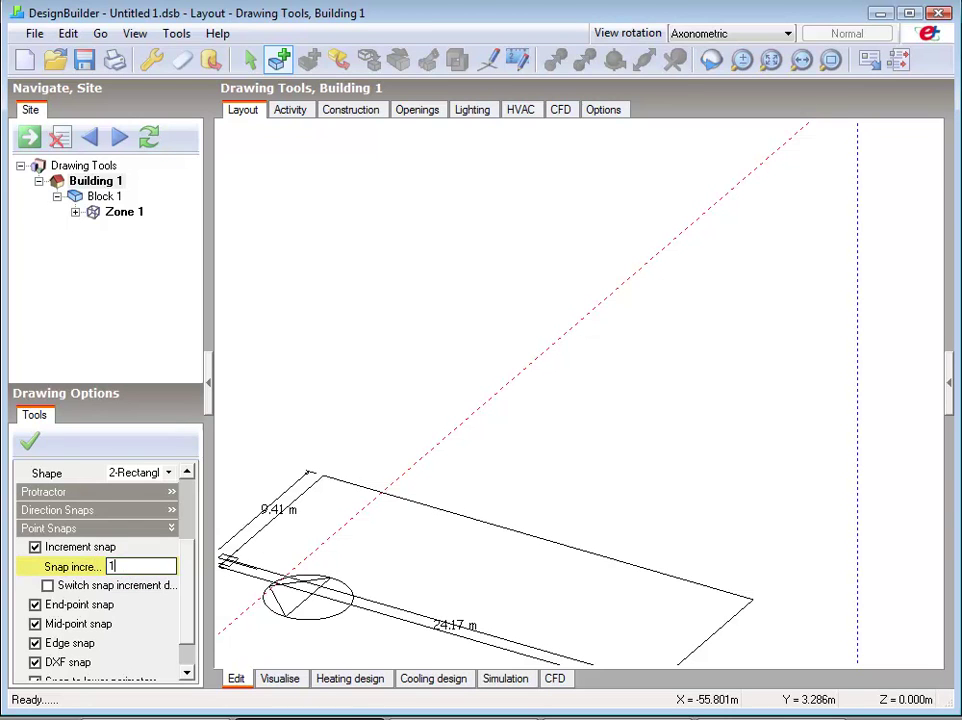
Complete the second block's rectangle at 20 by 30 m and leave the block drawing command.
left_click(382, 522)
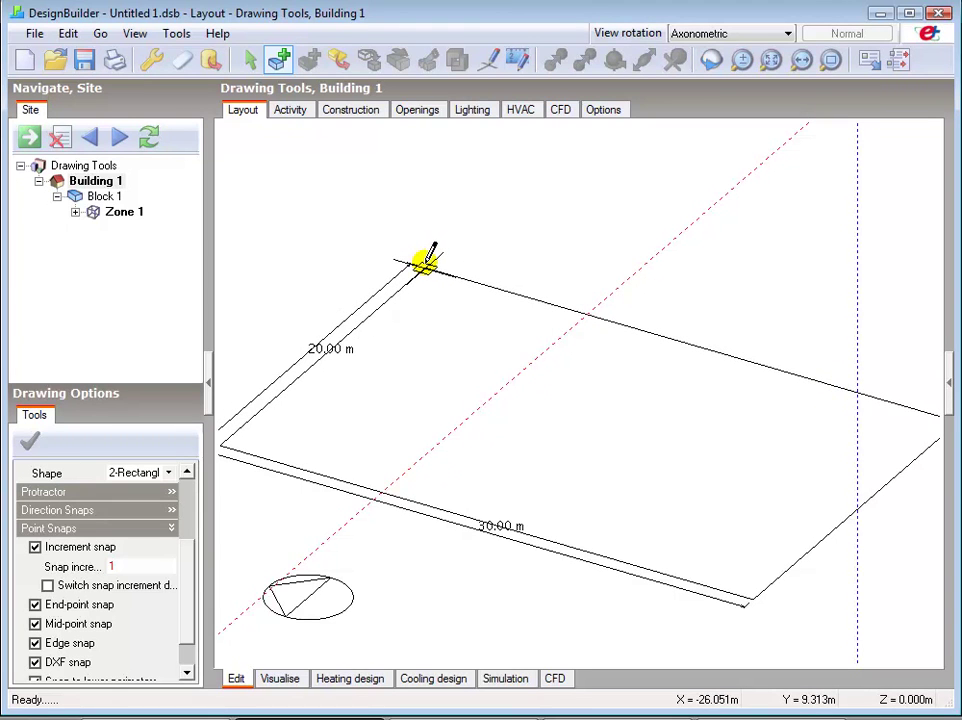
left_click(425, 260)
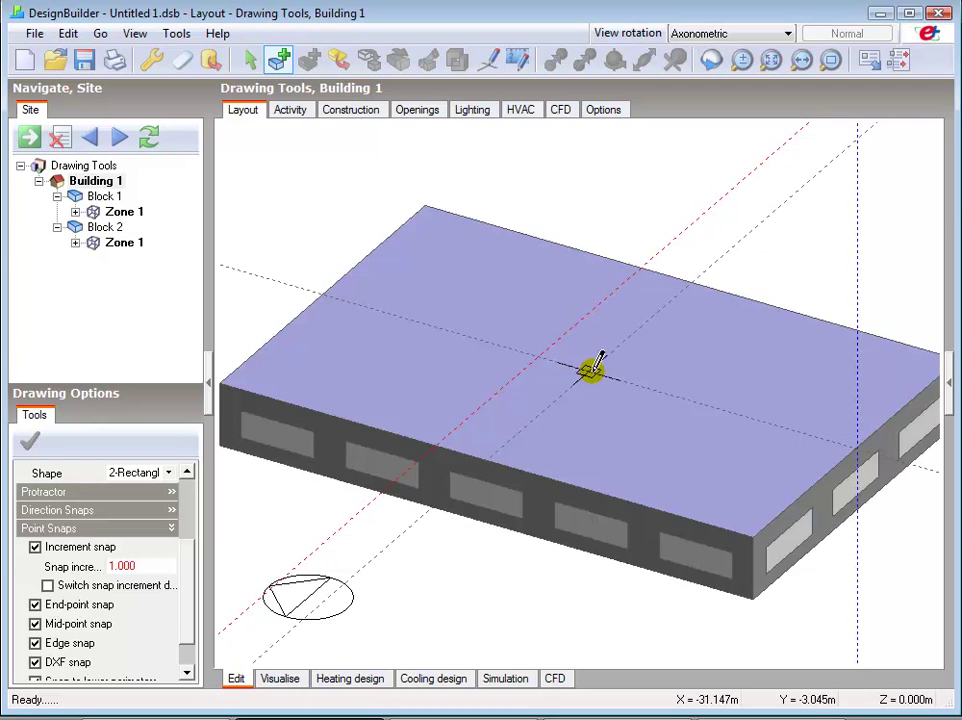
right_click(601, 373)
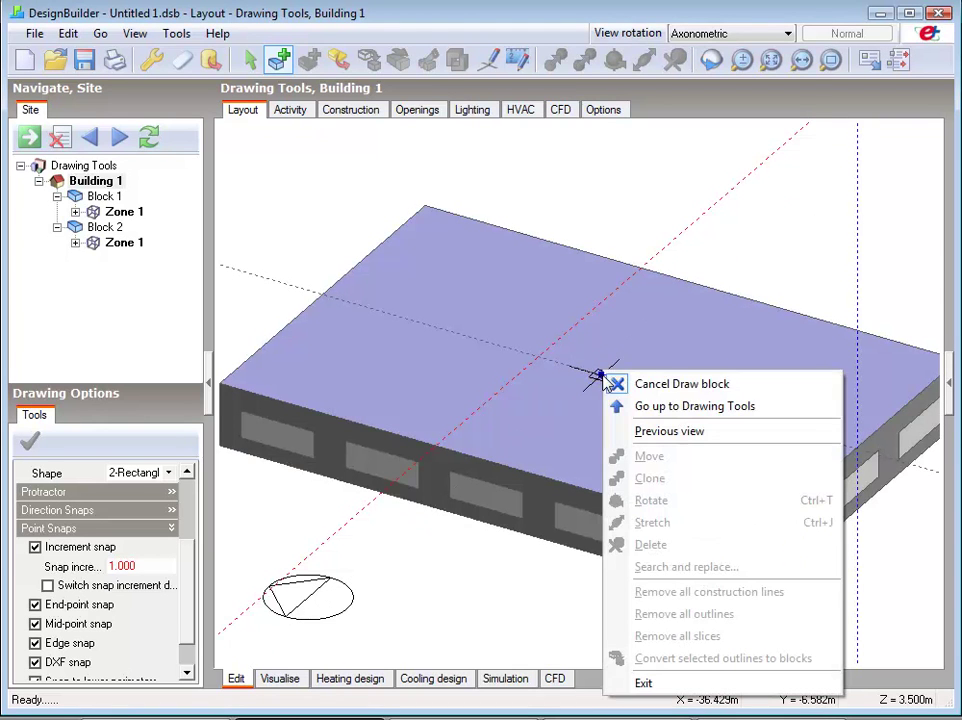
left_click(664, 385)
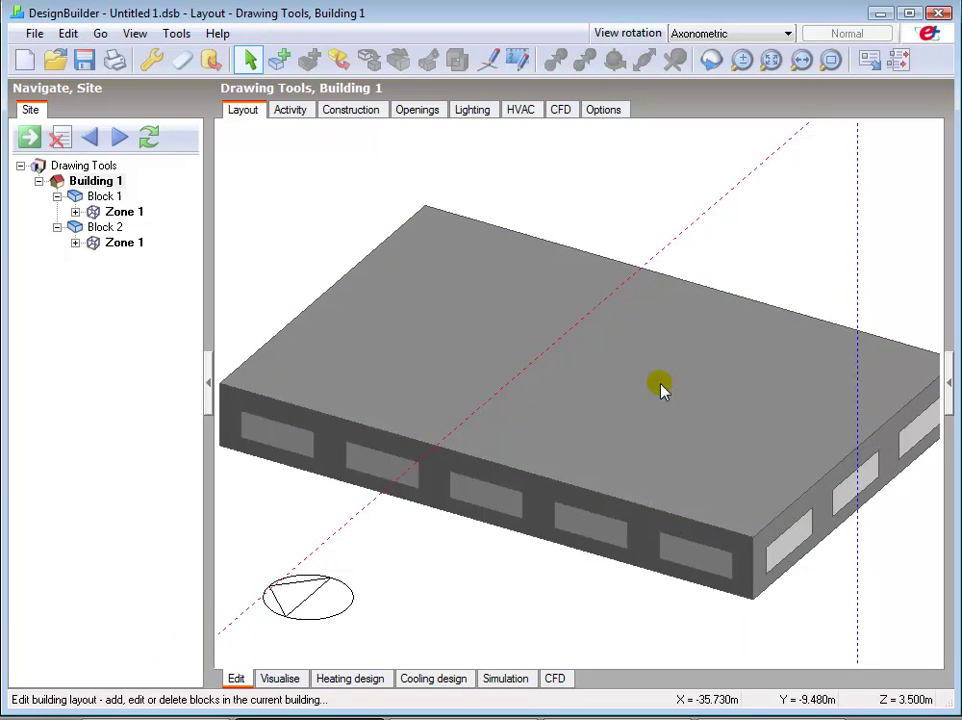
left_click(770, 62)
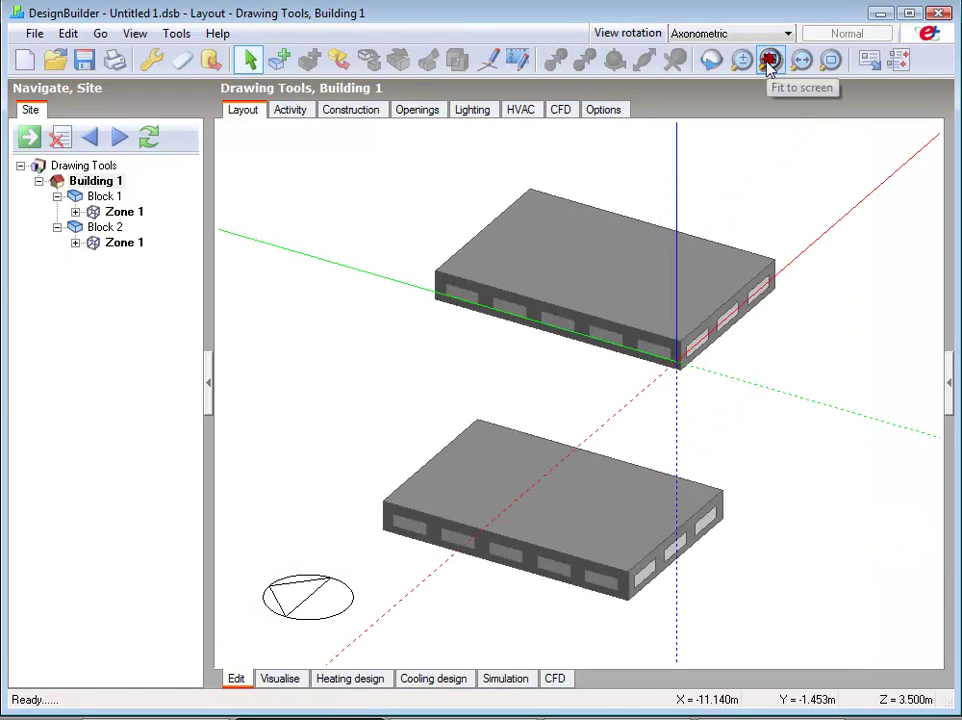
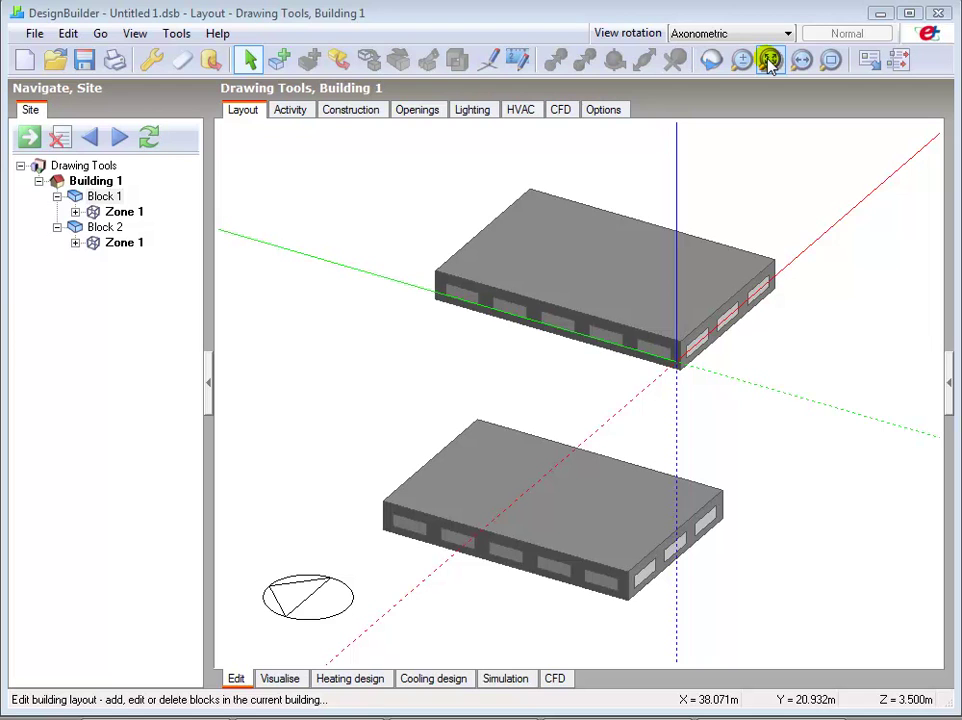
left_click(466, 292)
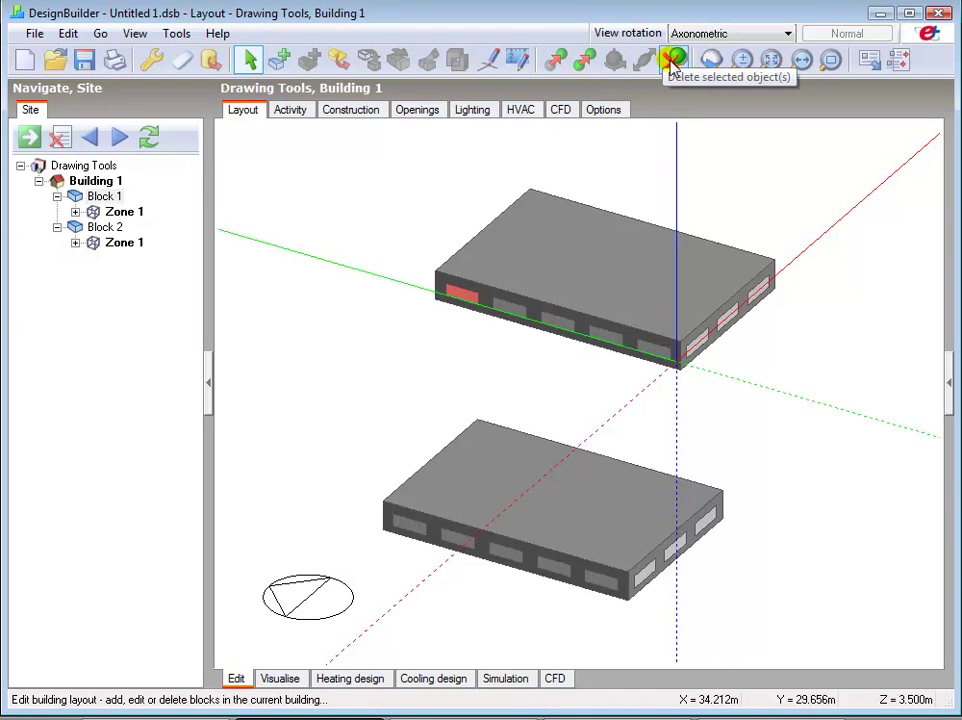
left_click(557, 248)
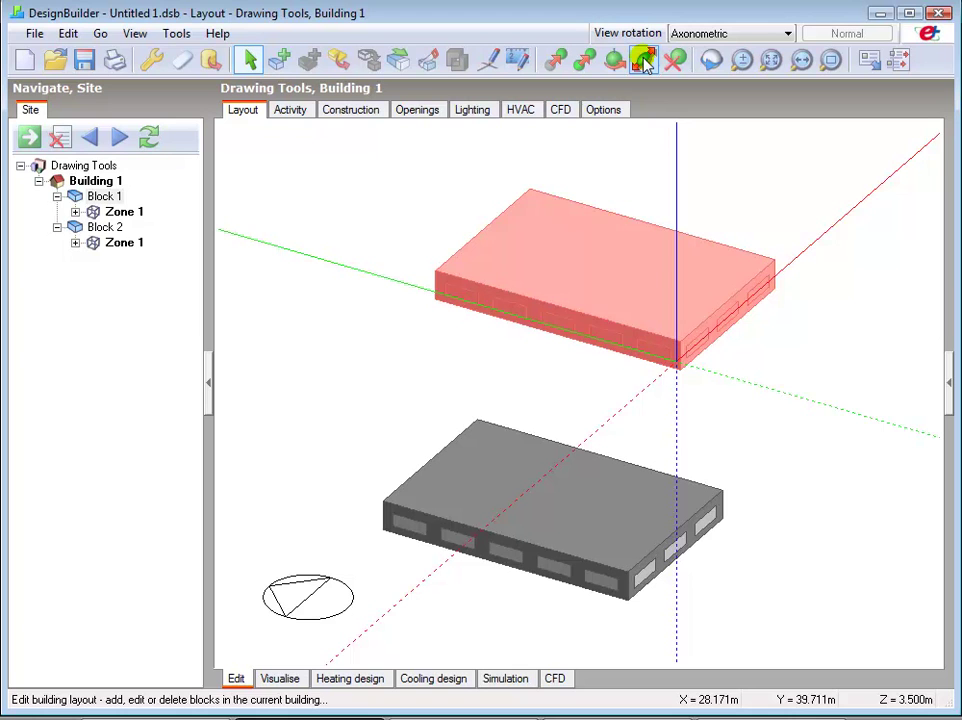
left_click(645, 63)
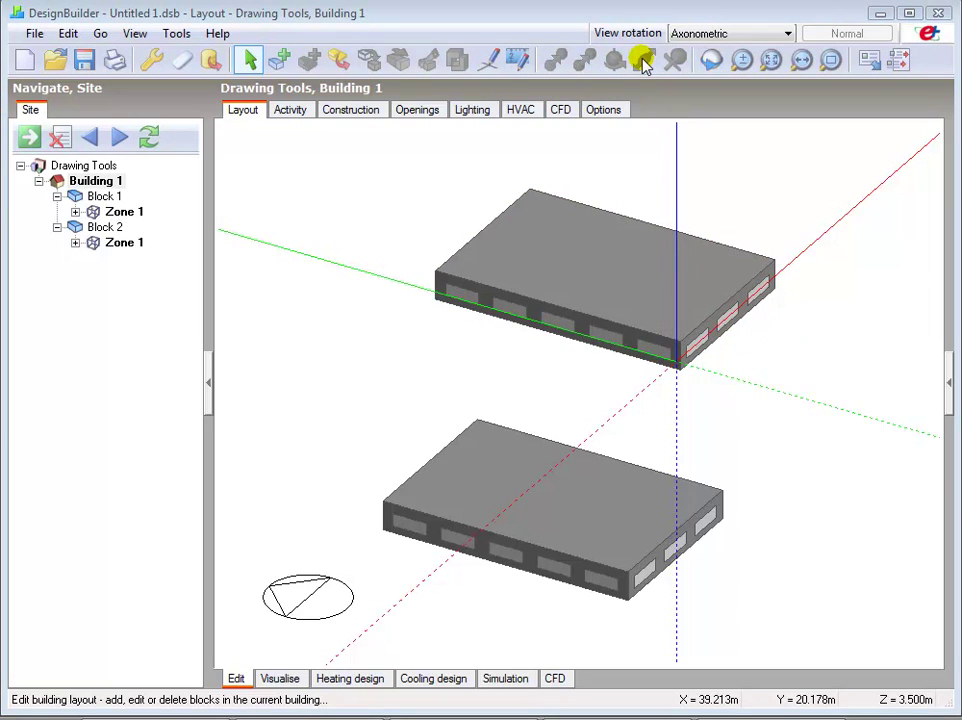
Delete the block at the axis origin, then undo the deletion.
left_click(616, 273)
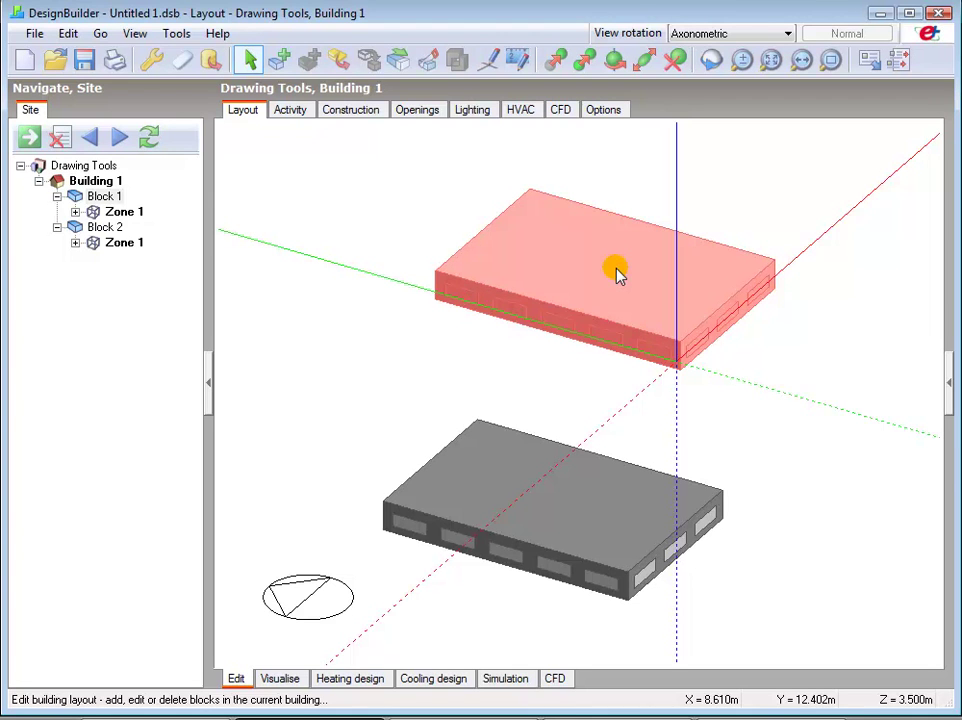
key("Delete")
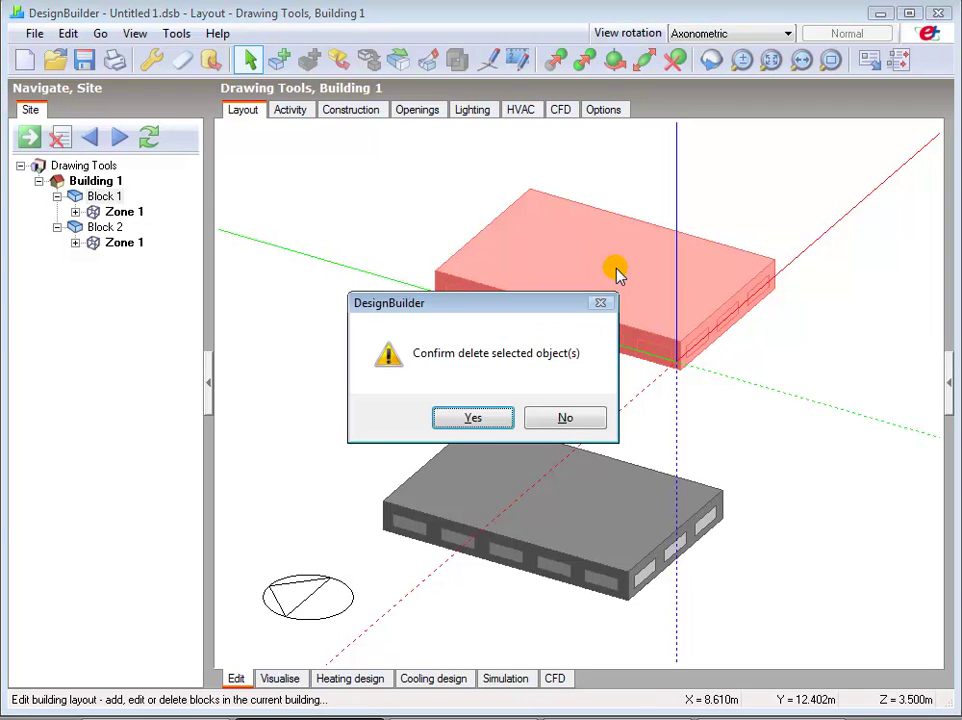
left_click(474, 419)
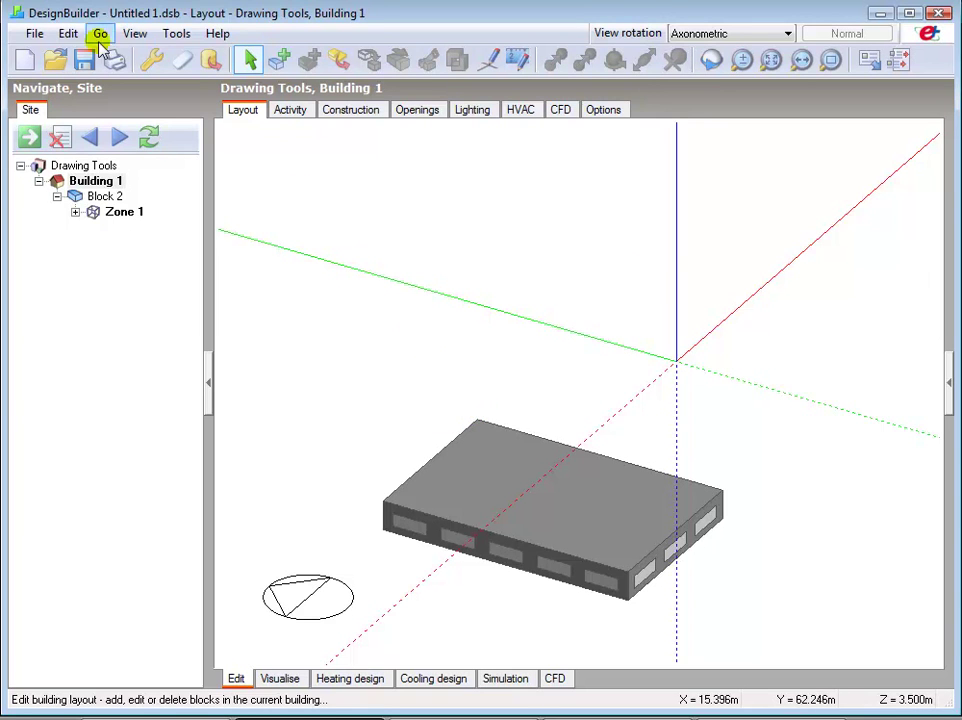
left_click(68, 33)
left_click(71, 58)
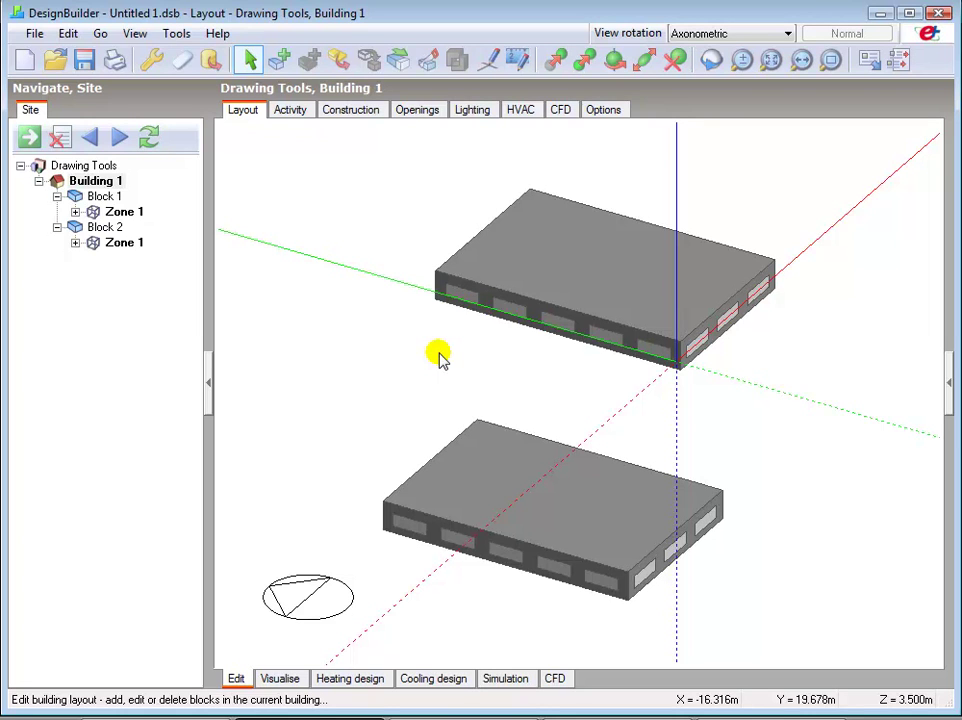
Select both building blocks together and delete them from Building 1.
left_click(593, 270)
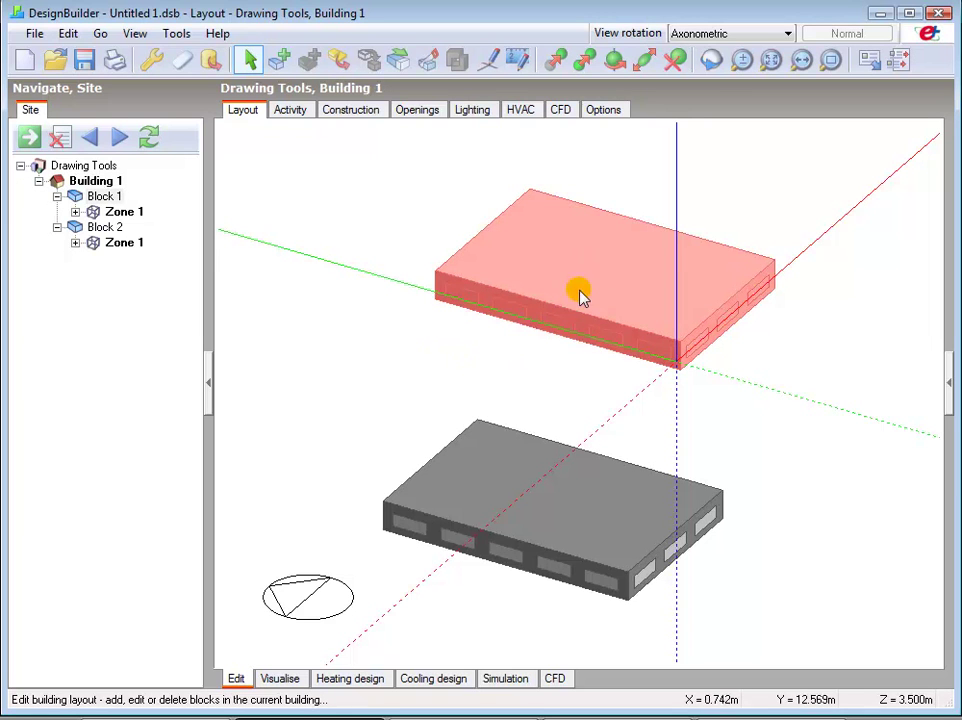
left_click(546, 503, "ctrl")
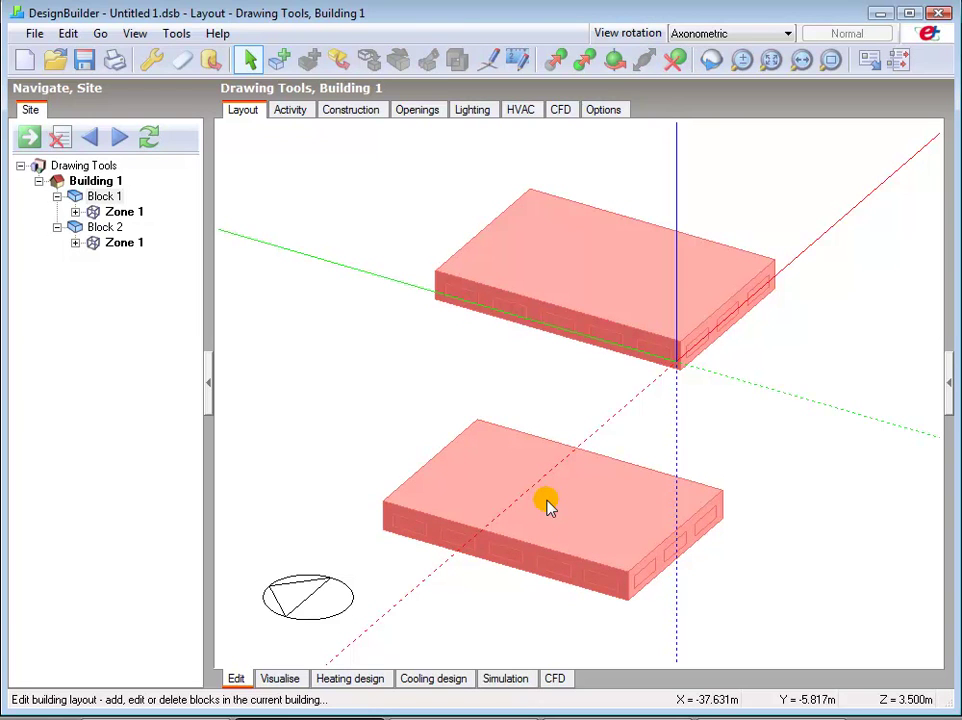
right_click(546, 503)
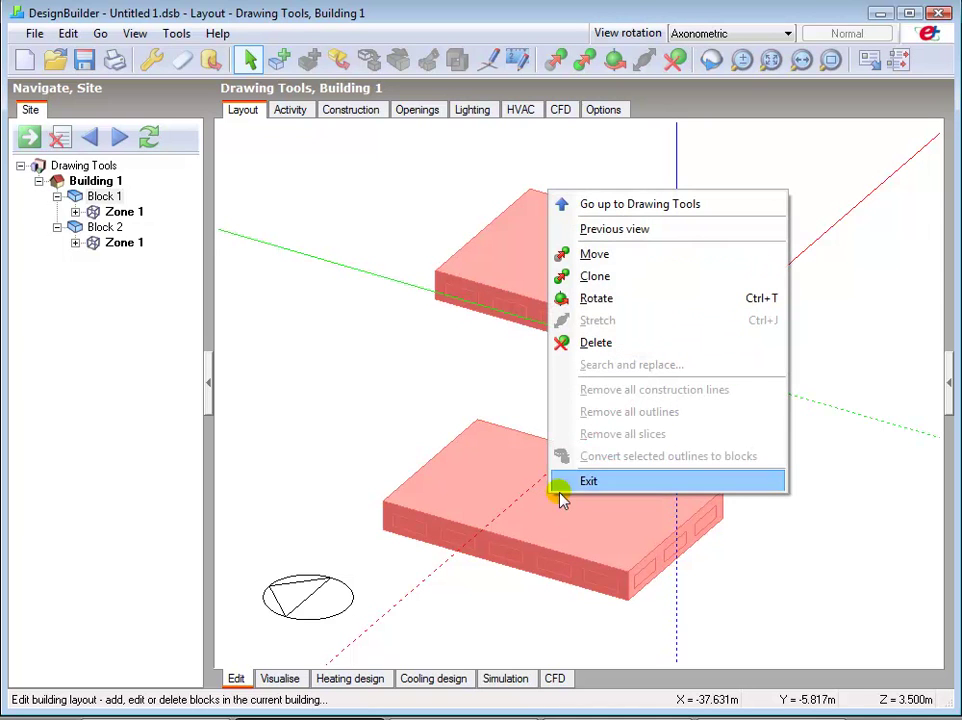
left_click(597, 348)
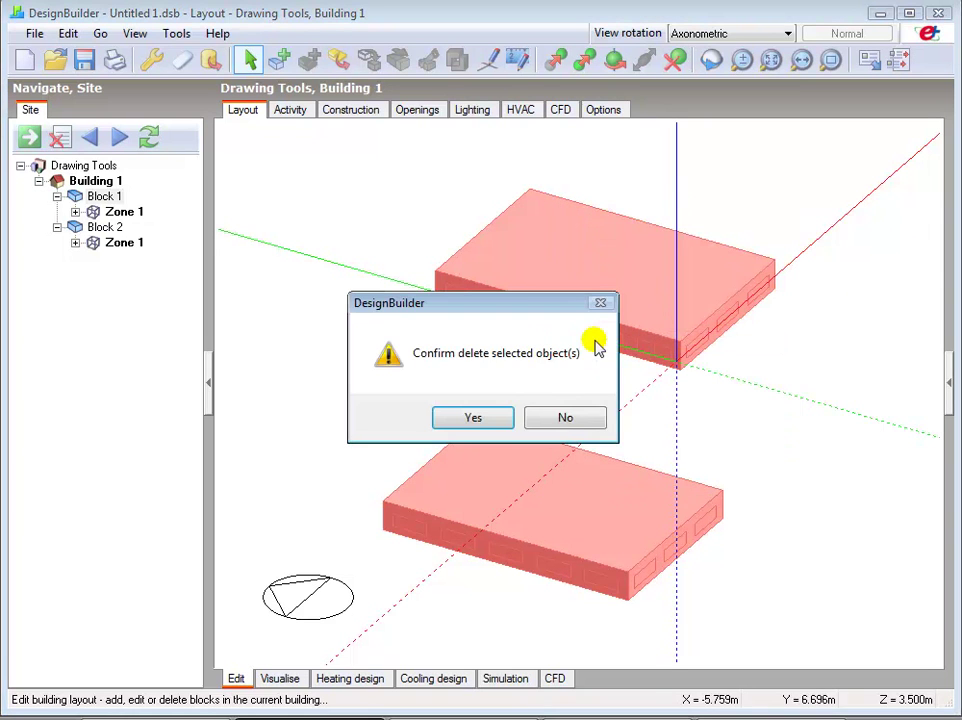
left_click(494, 420)
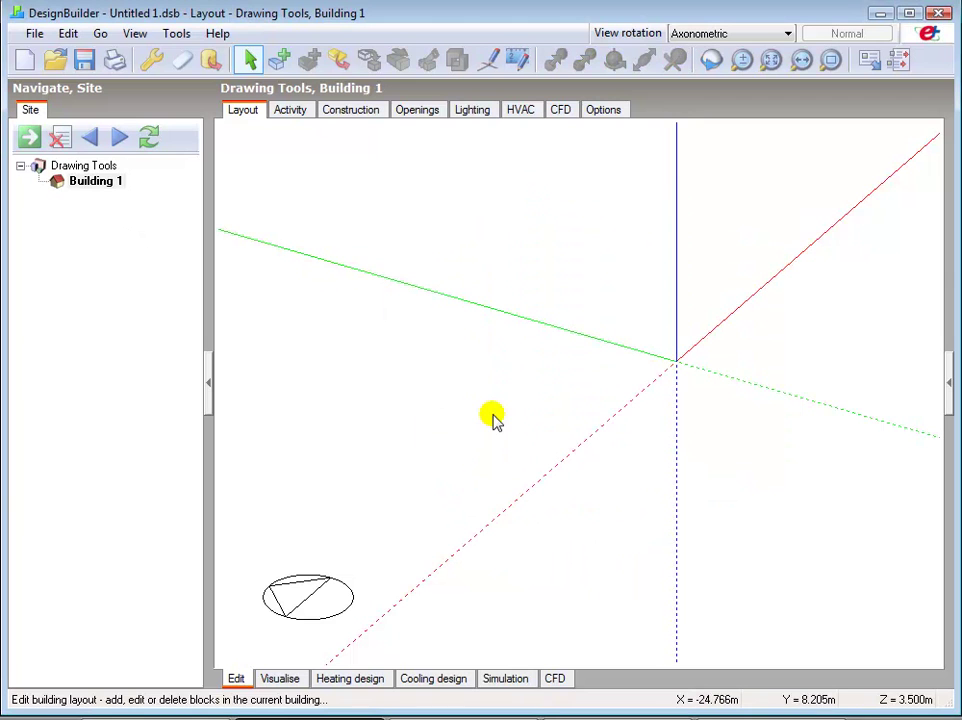
Undo the deletion of both blocks, then window-select the two restored blocks and clear the selection.
left_click(70, 35)
left_click(75, 58)
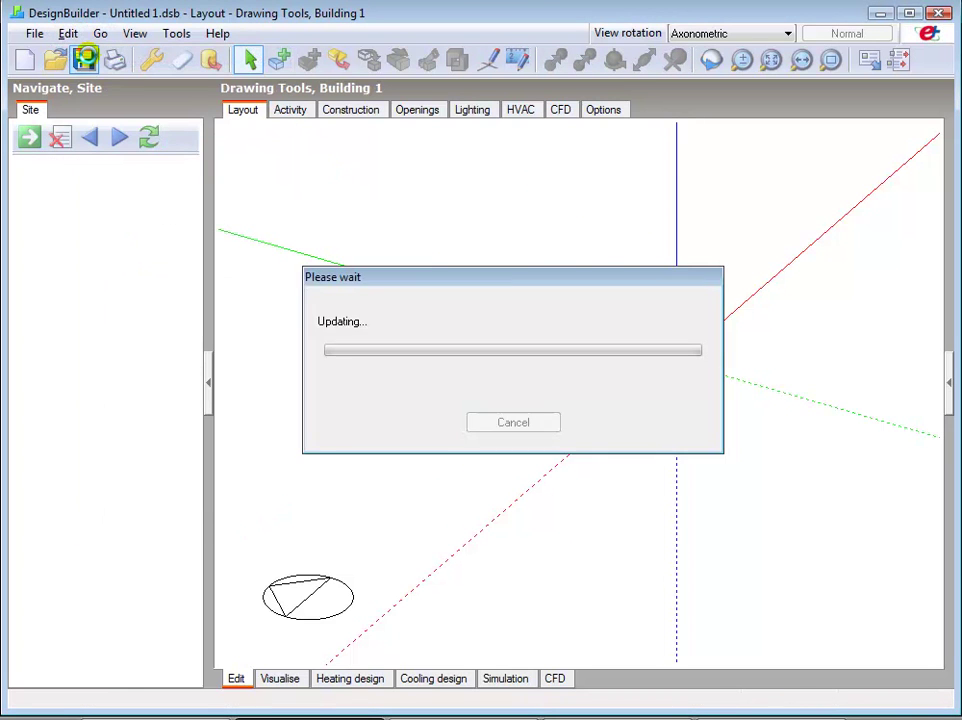
left_click(88, 61)
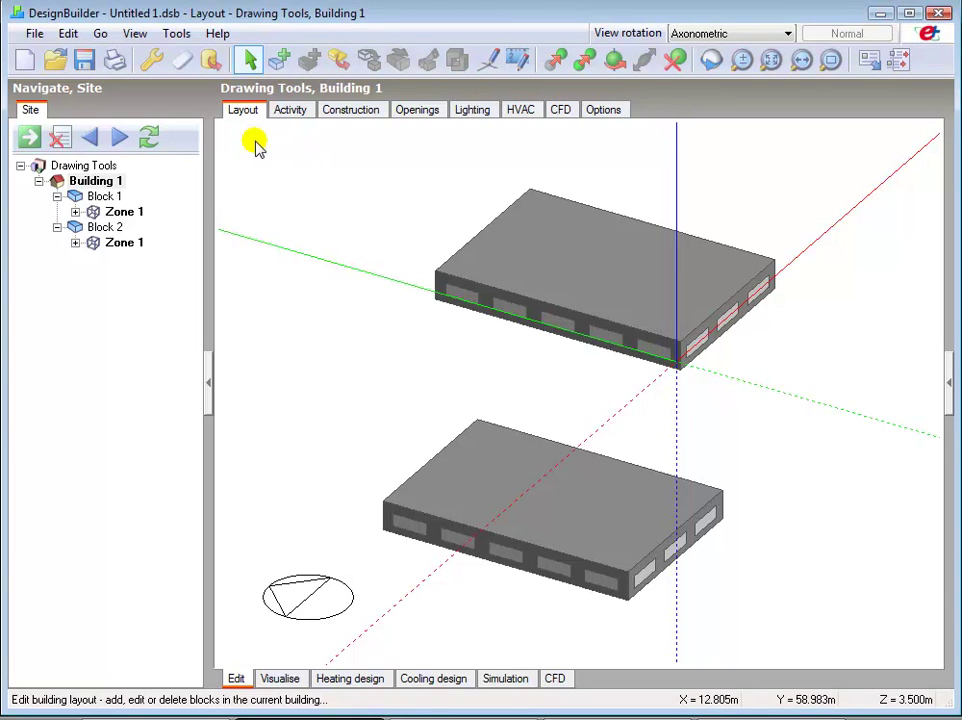
left_click_drag(255, 141, 845, 630)
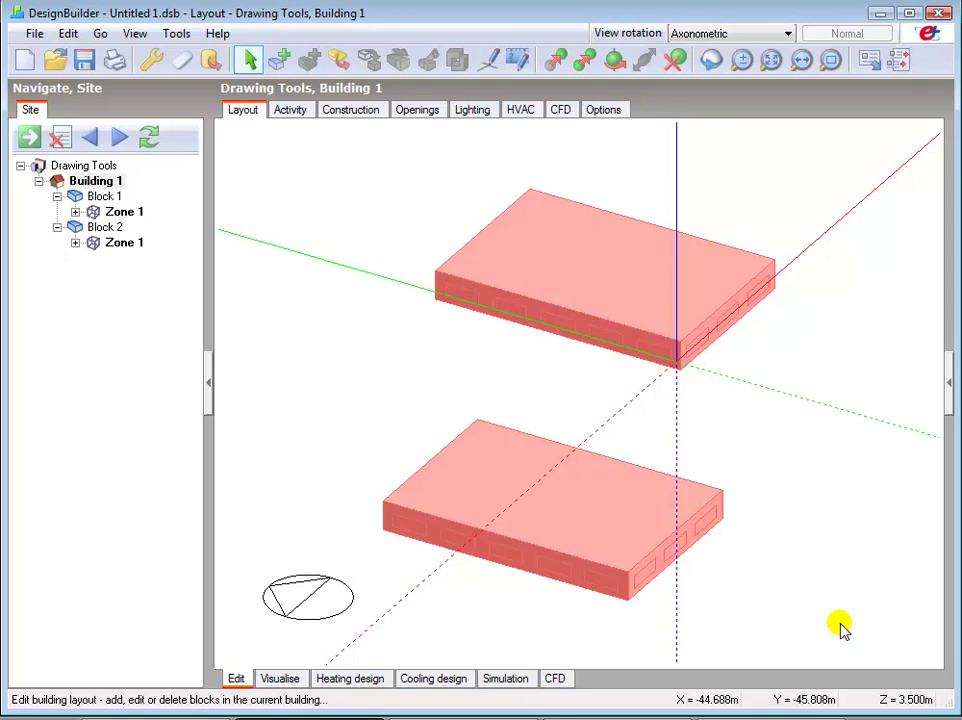
key("Escape")
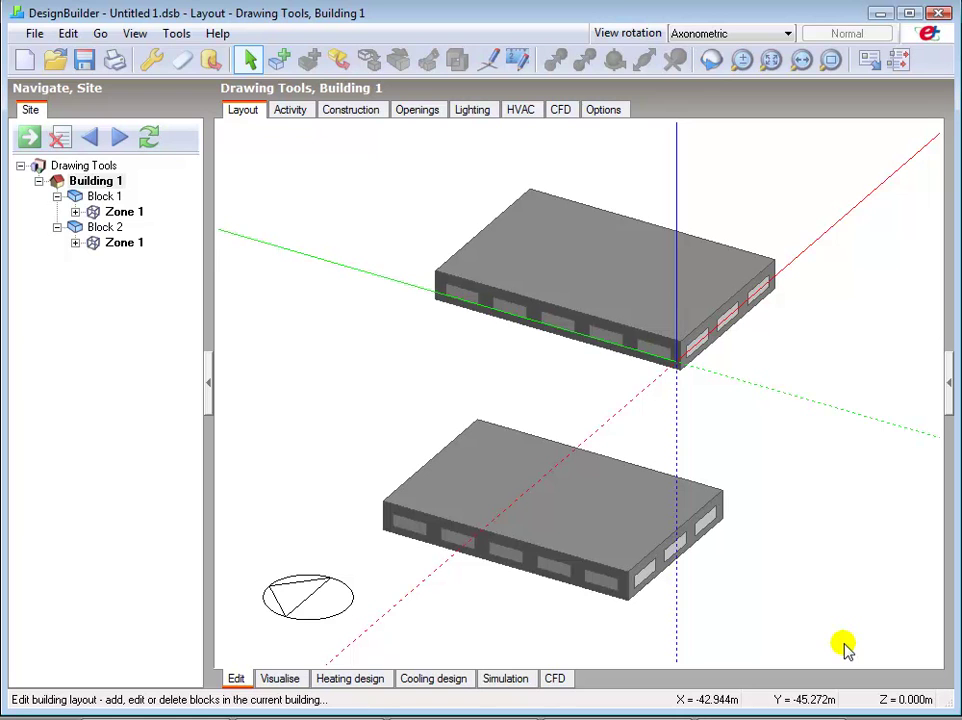
Move the front block 10 m parallel to the red axis, towards the block at the axis origin.
left_click(597, 505)
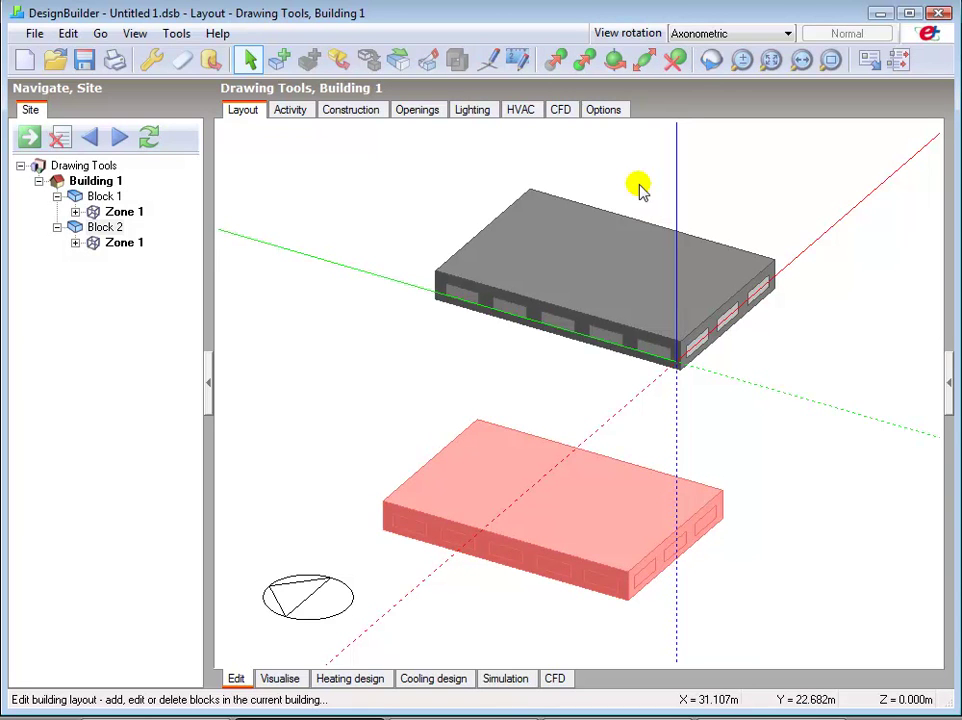
left_click(556, 61)
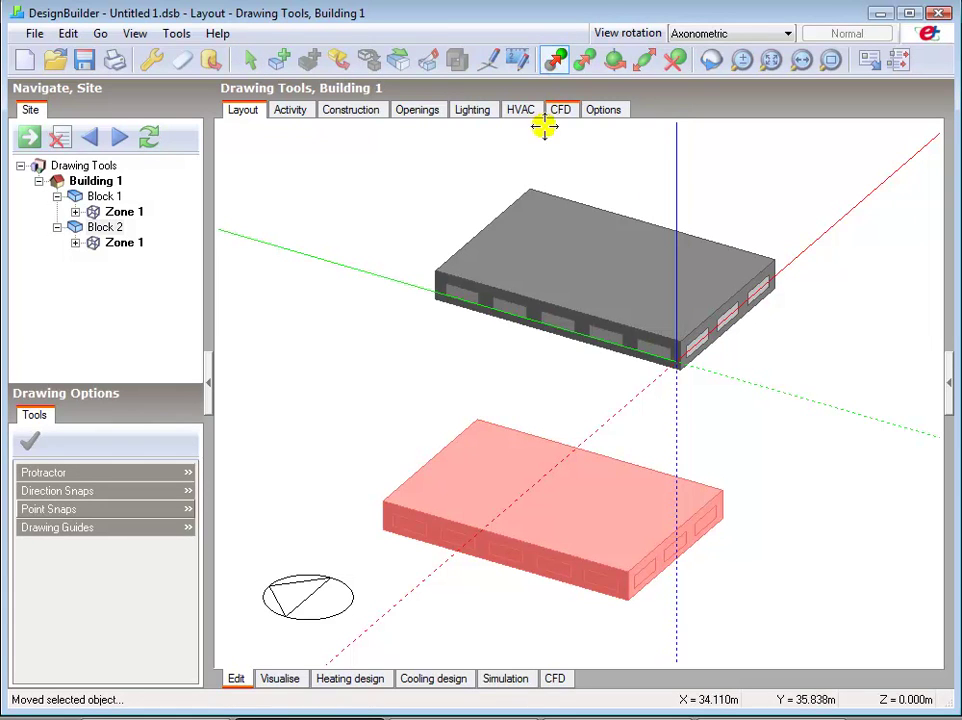
left_click(633, 598)
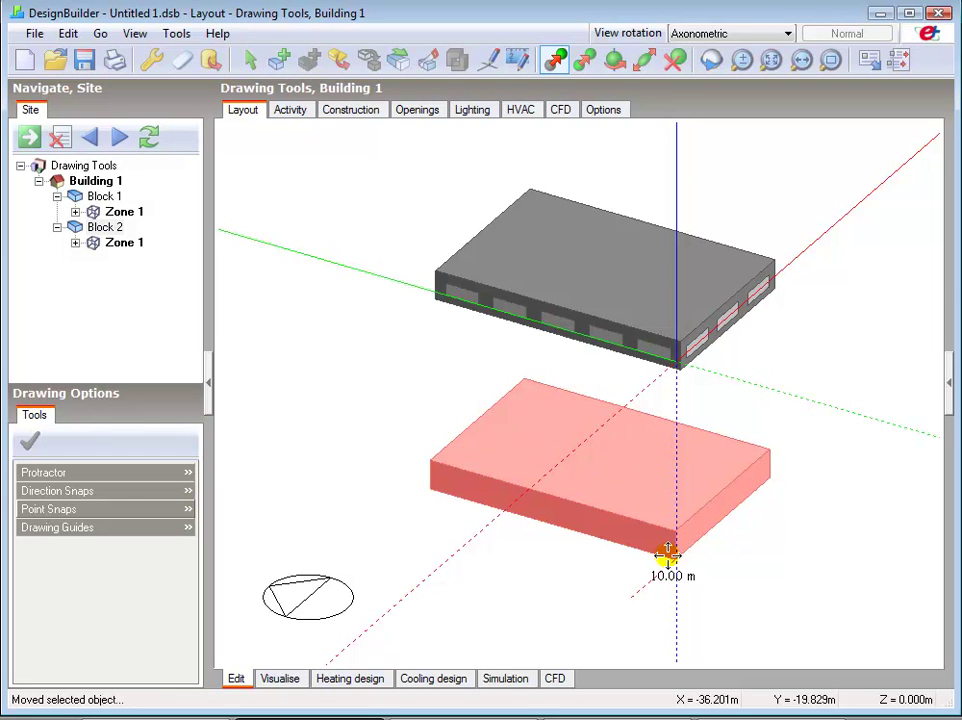
left_click(667, 556)
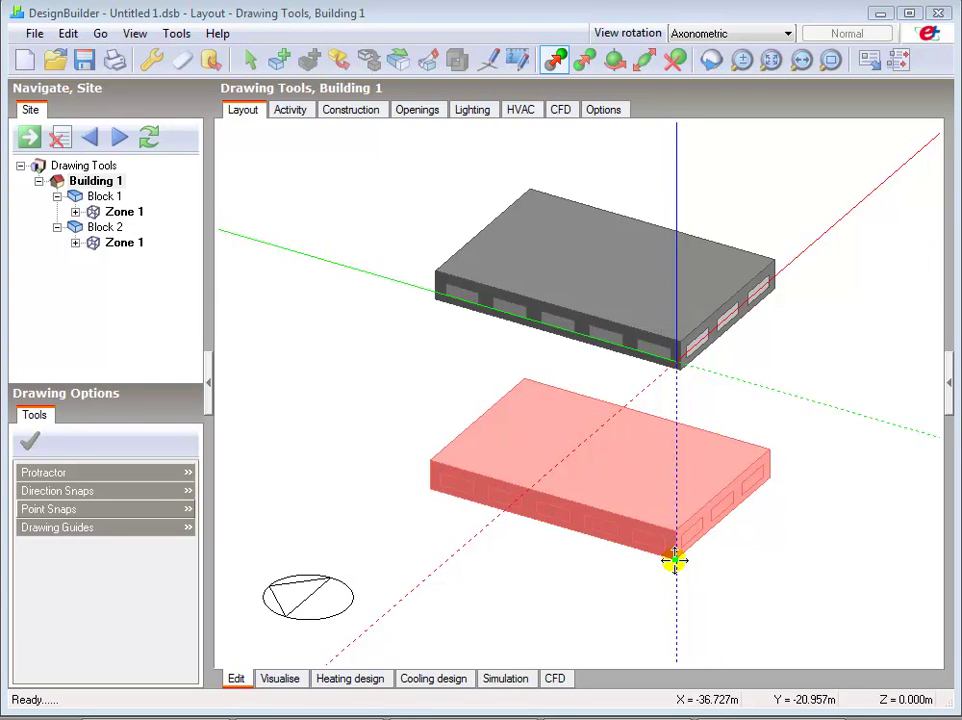
Move the selected block by its bottom front corner onto the other block's top front corner, stacking them, and leave the Move command with nothing selected.
left_click(675, 560)
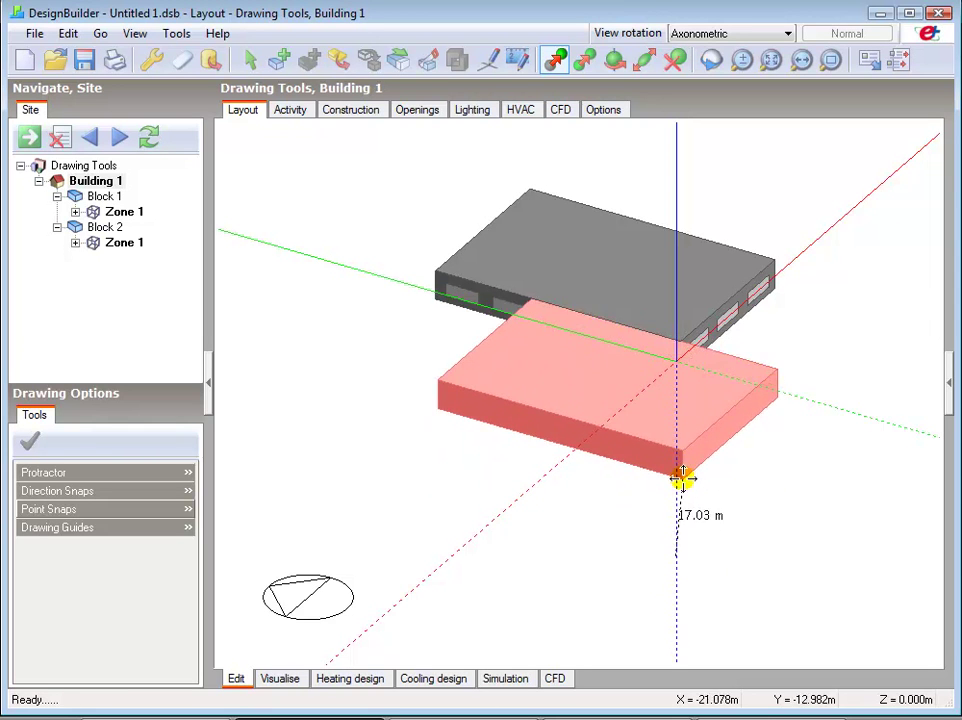
left_click(682, 340)
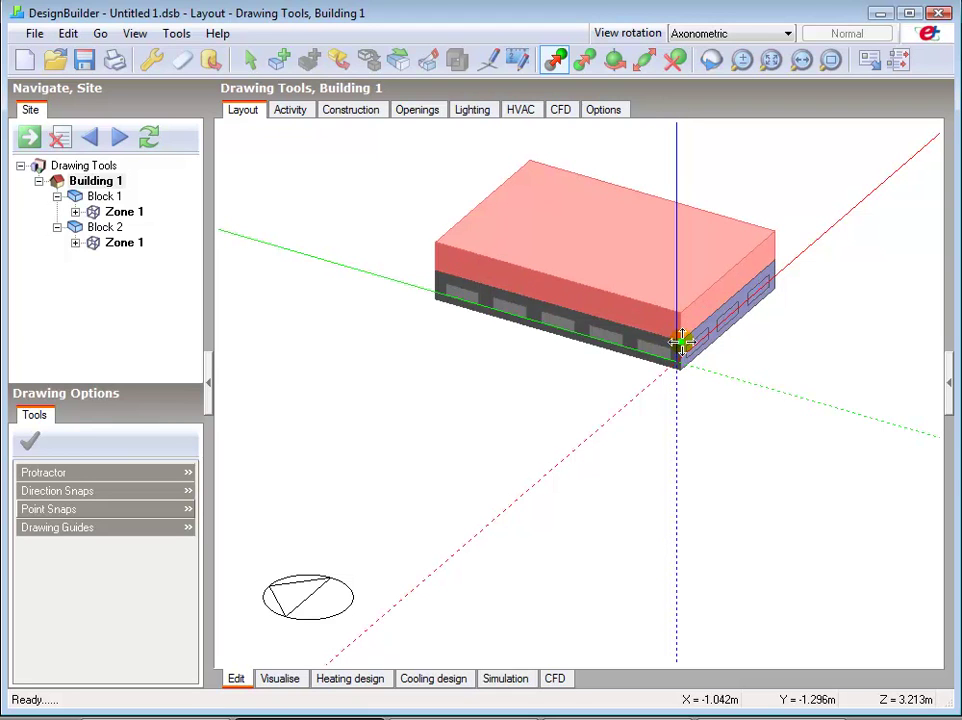
left_click(682, 342)
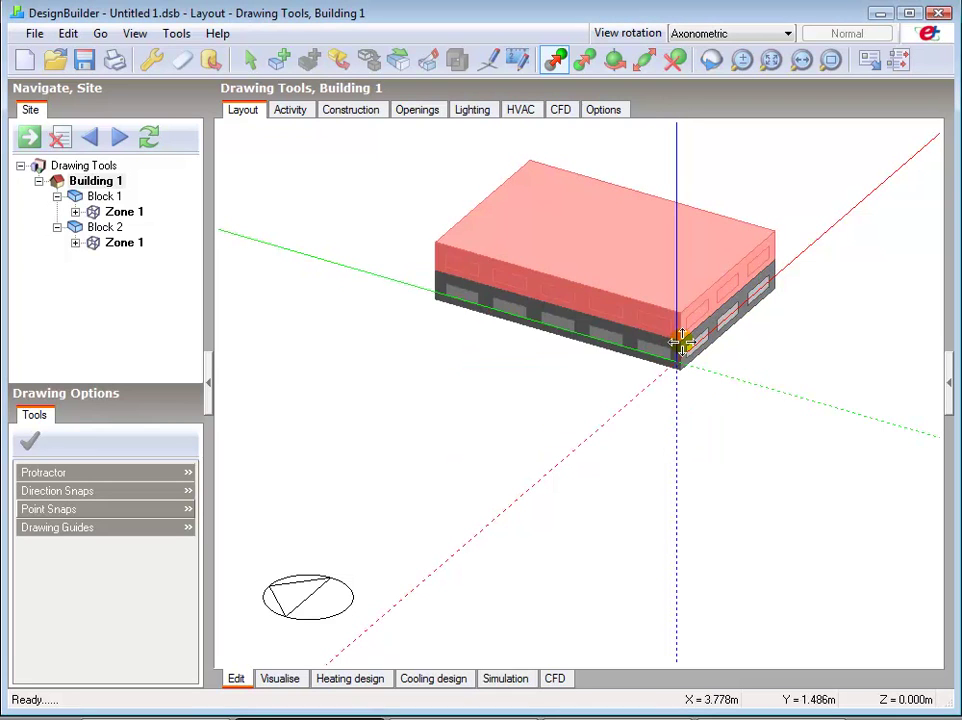
right_click(680, 342)
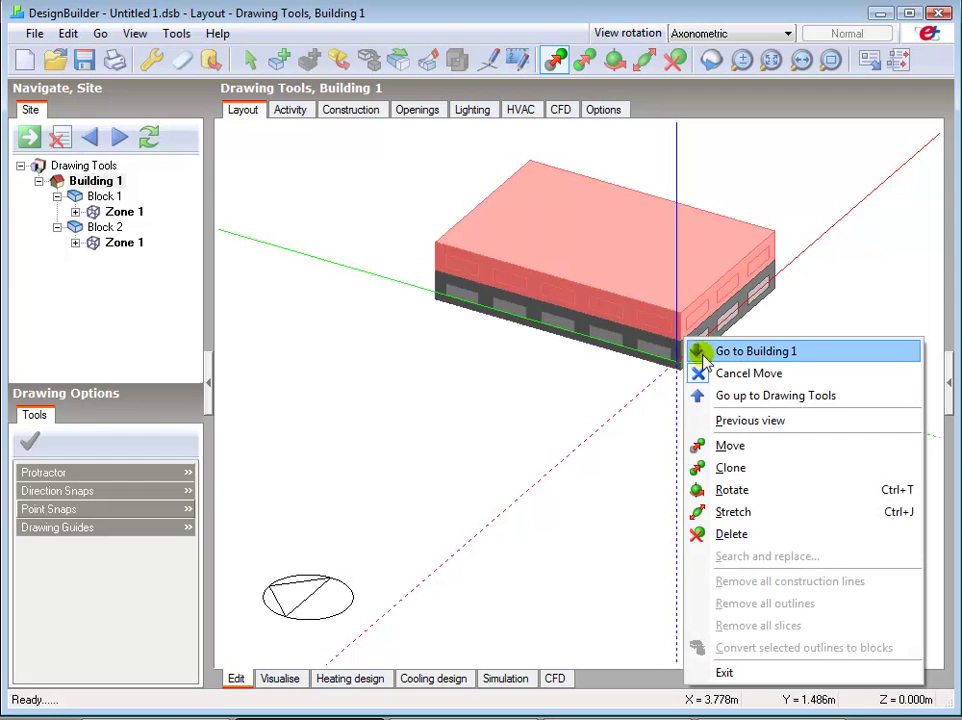
left_click(727, 371)
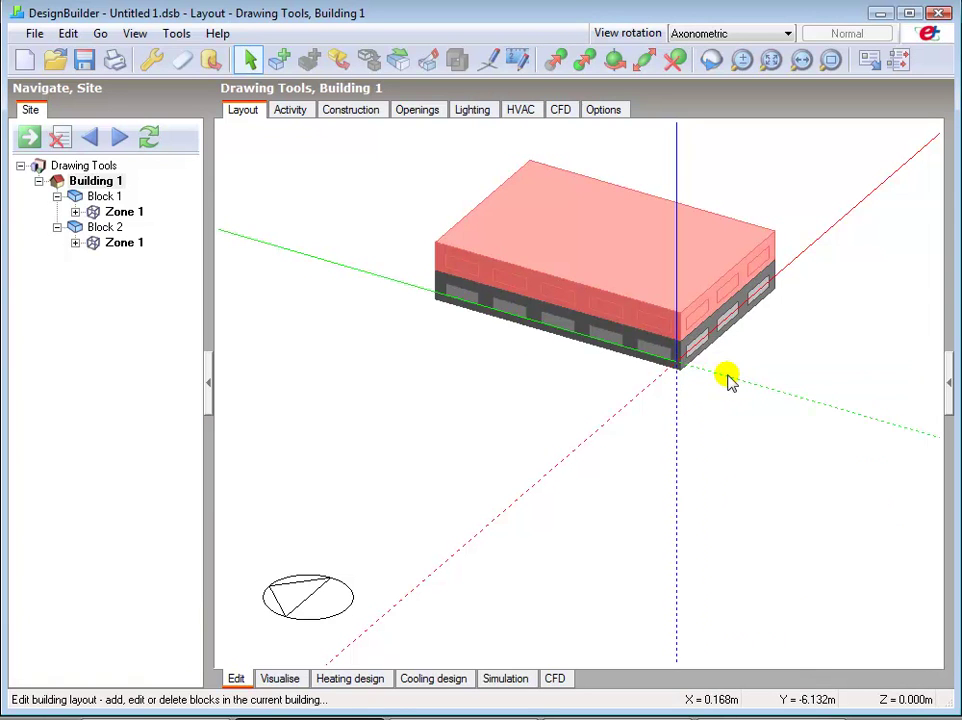
left_click(728, 381)
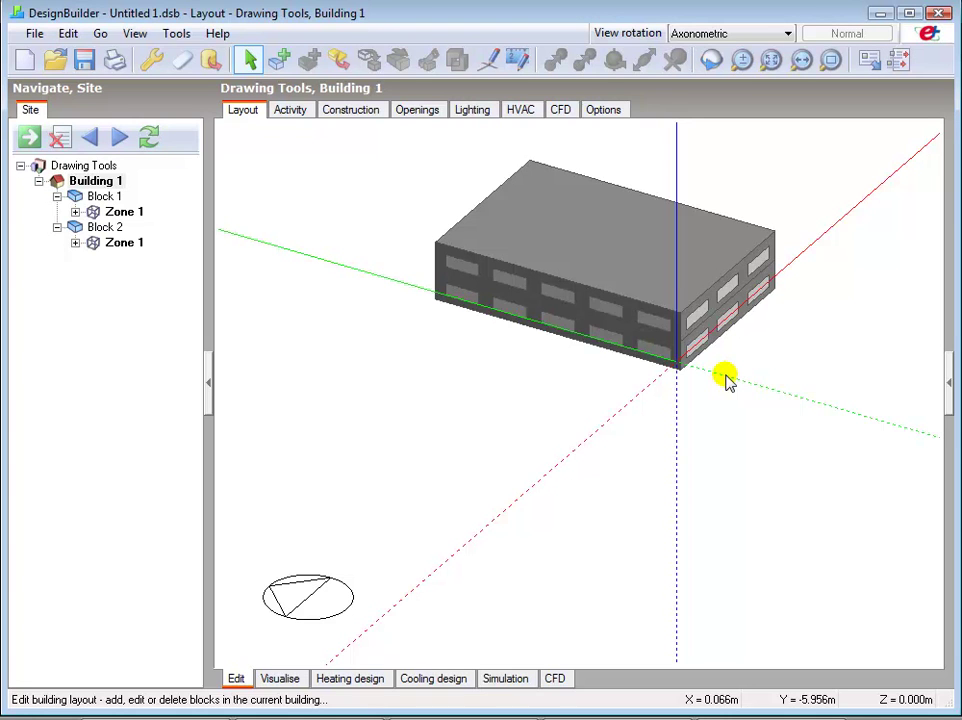
Clone the upper block from its top front corner to the lower block's bottom front corner, making a basement block, and leave the Clone command.
left_click(612, 262)
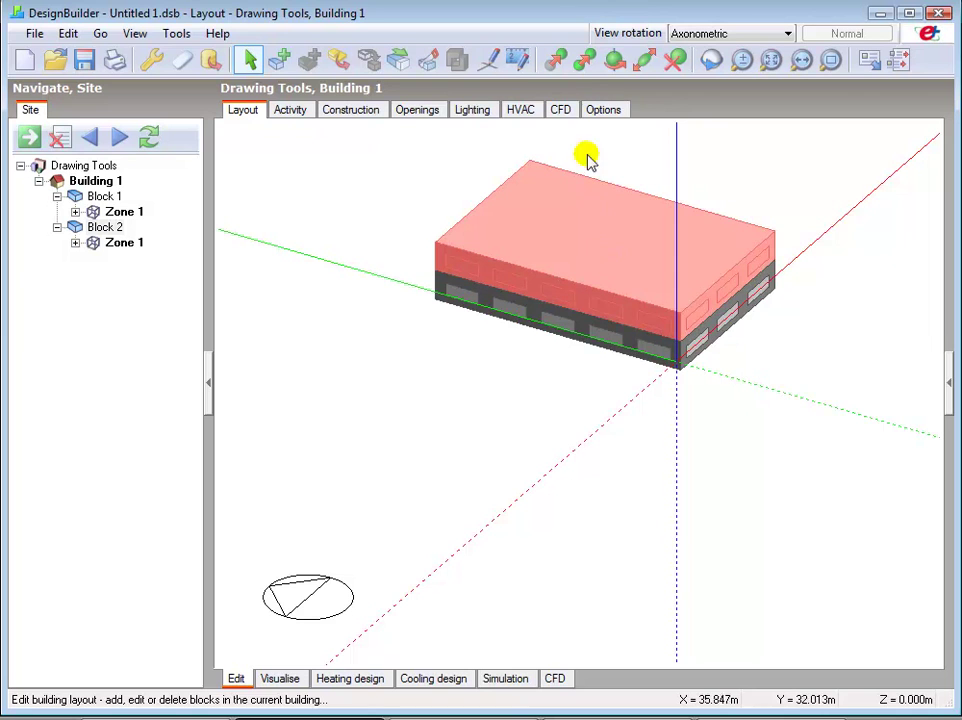
left_click(584, 62)
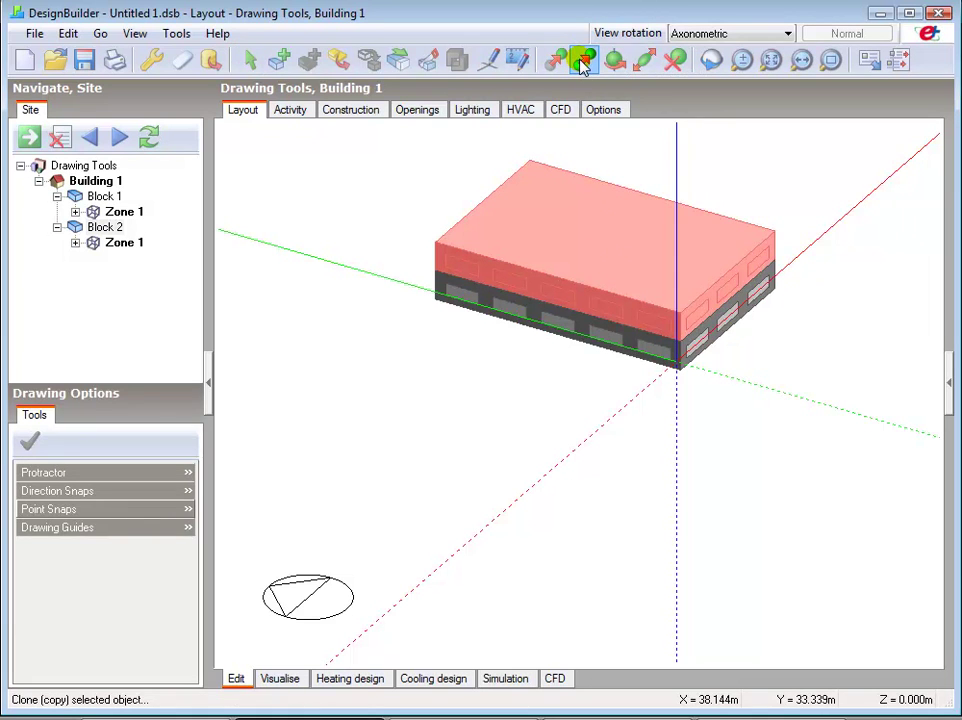
left_click(679, 312)
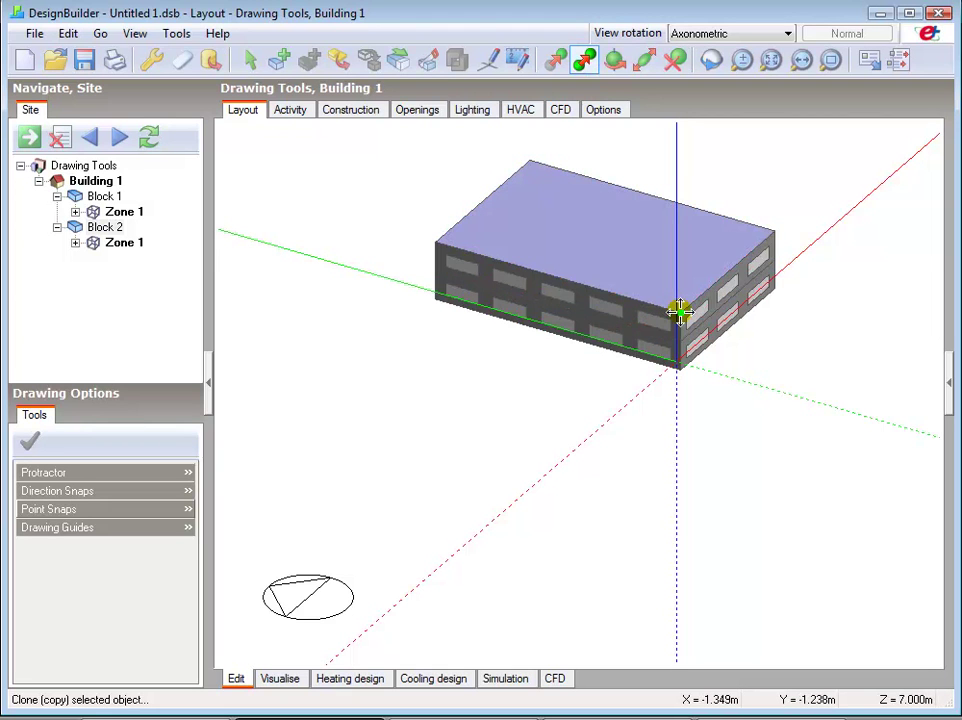
left_click(681, 370)
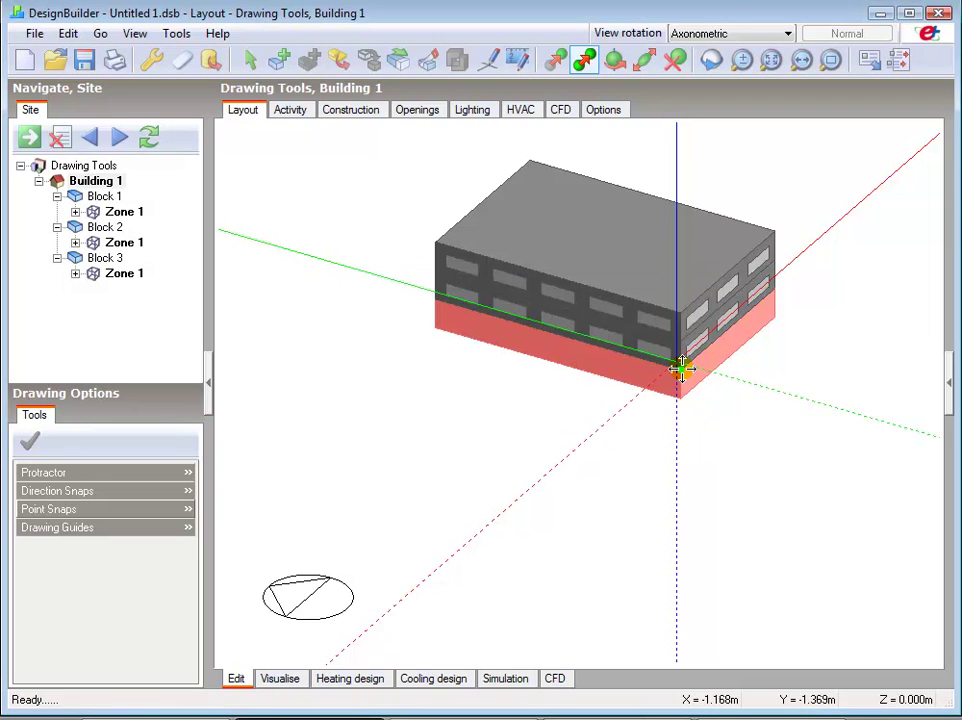
right_click(681, 370)
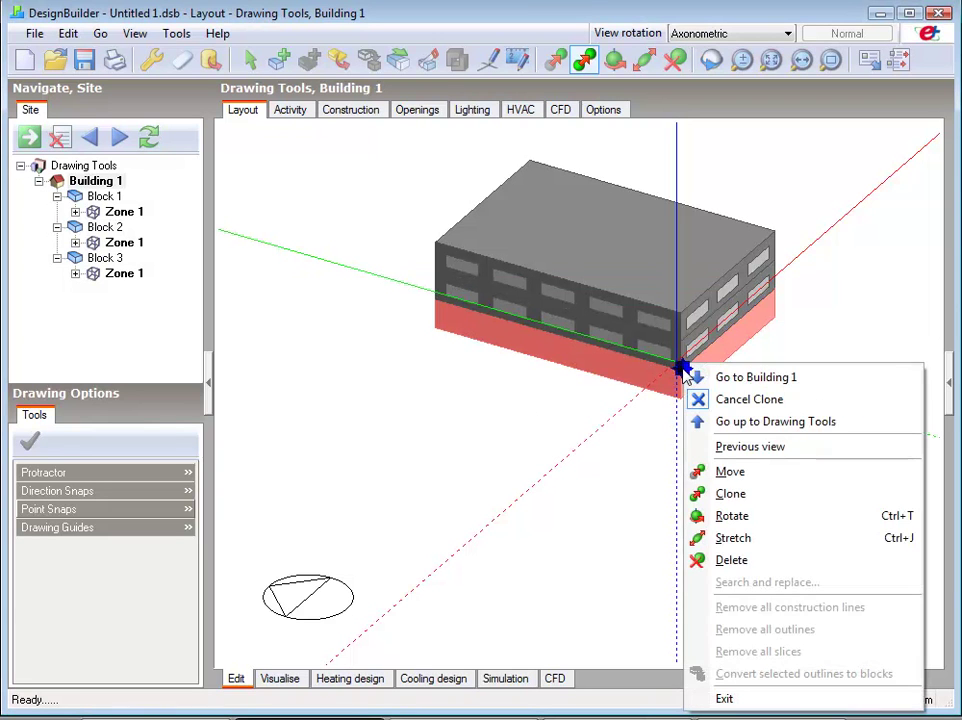
left_click(732, 398)
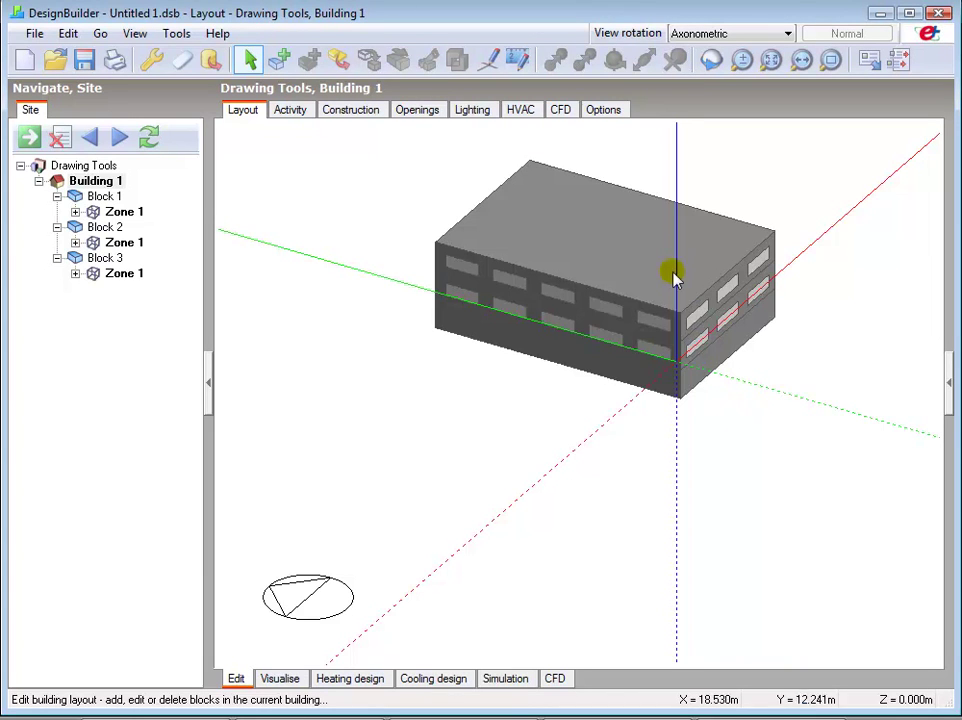
Measure the distance along the long bottom edge of the basement block.
left_click(517, 60)
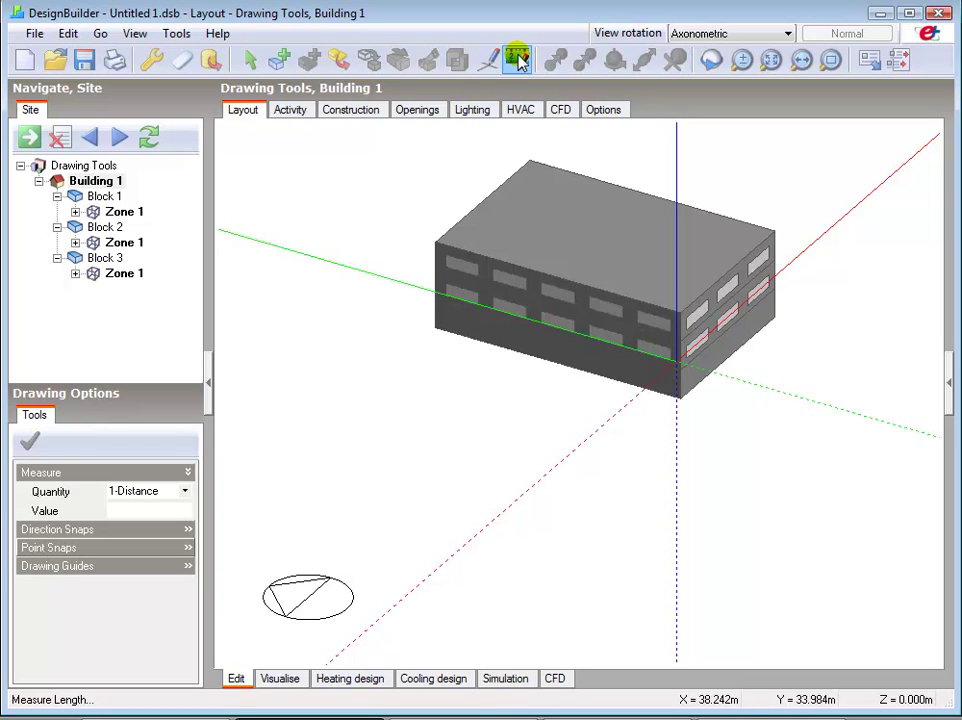
left_click(436, 325)
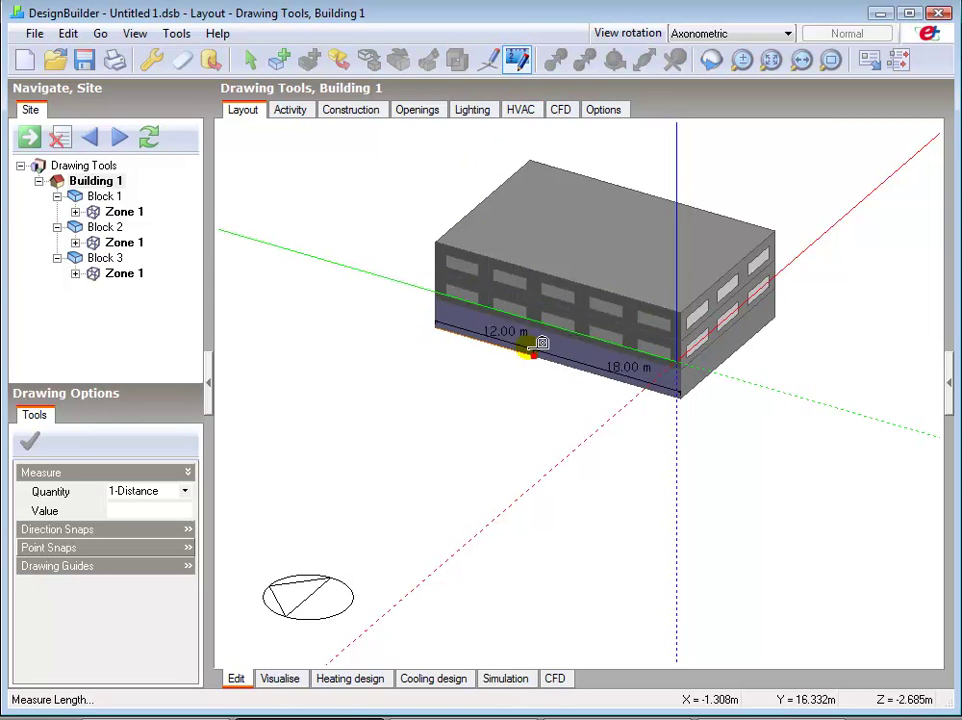
left_click(679, 395)
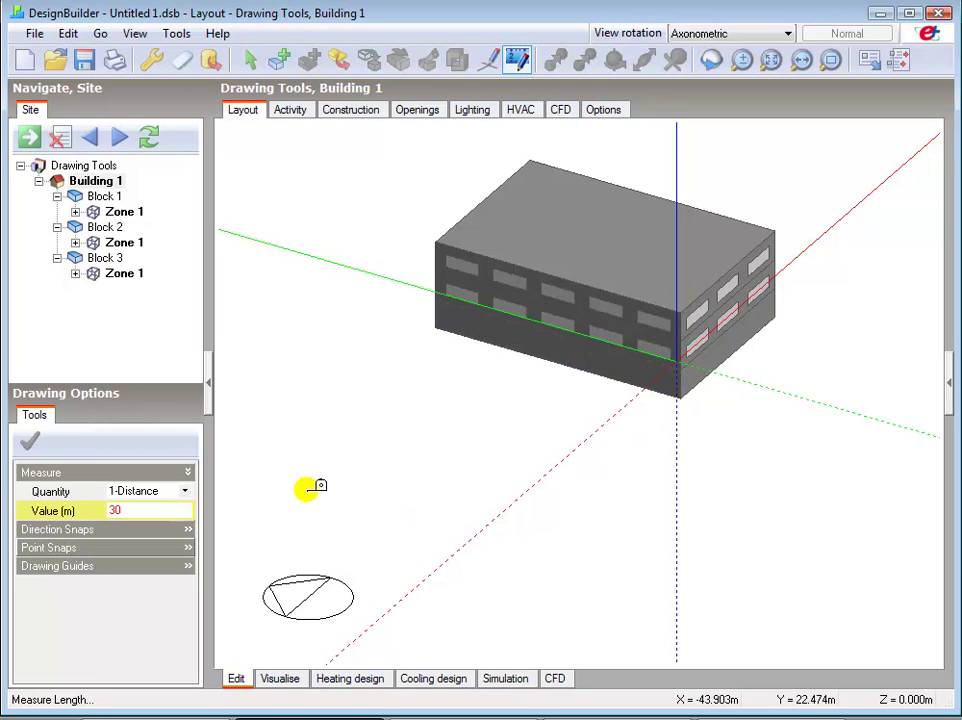
left_click(144, 507)
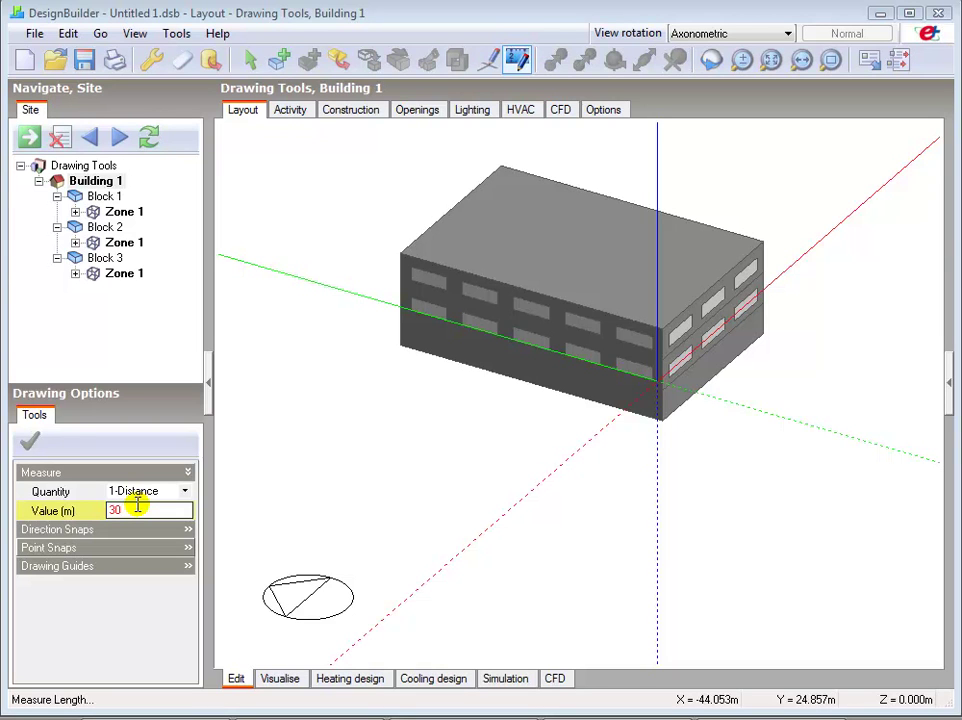
Measure the short inner wall of Block 2 at floor level and expand Zone 1's 0.0° wall in the model tree.
left_click(106, 228)
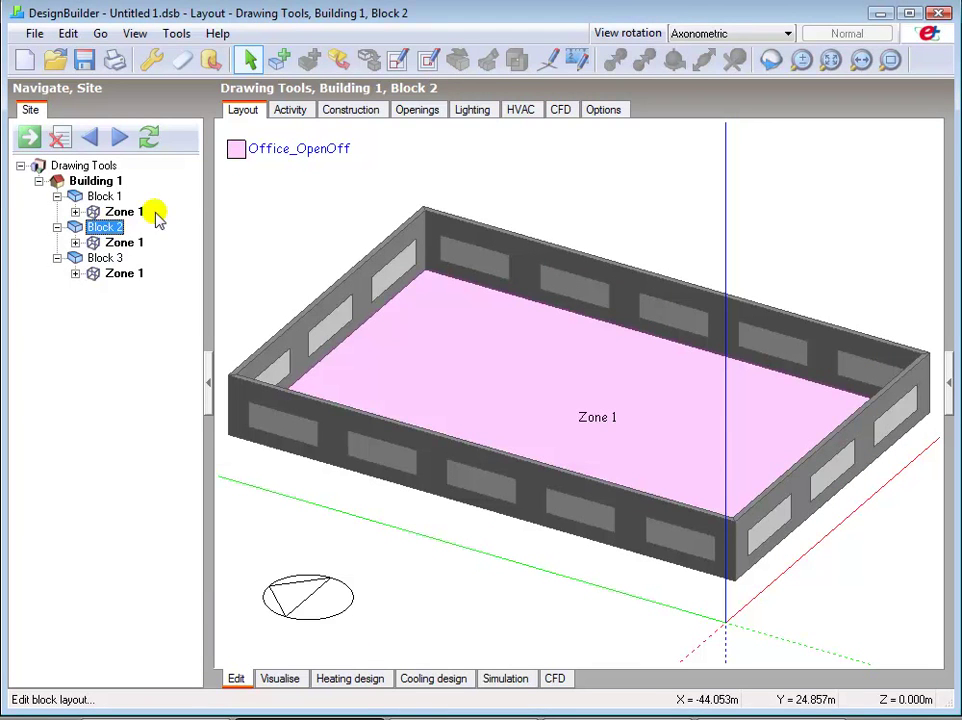
left_click(577, 62)
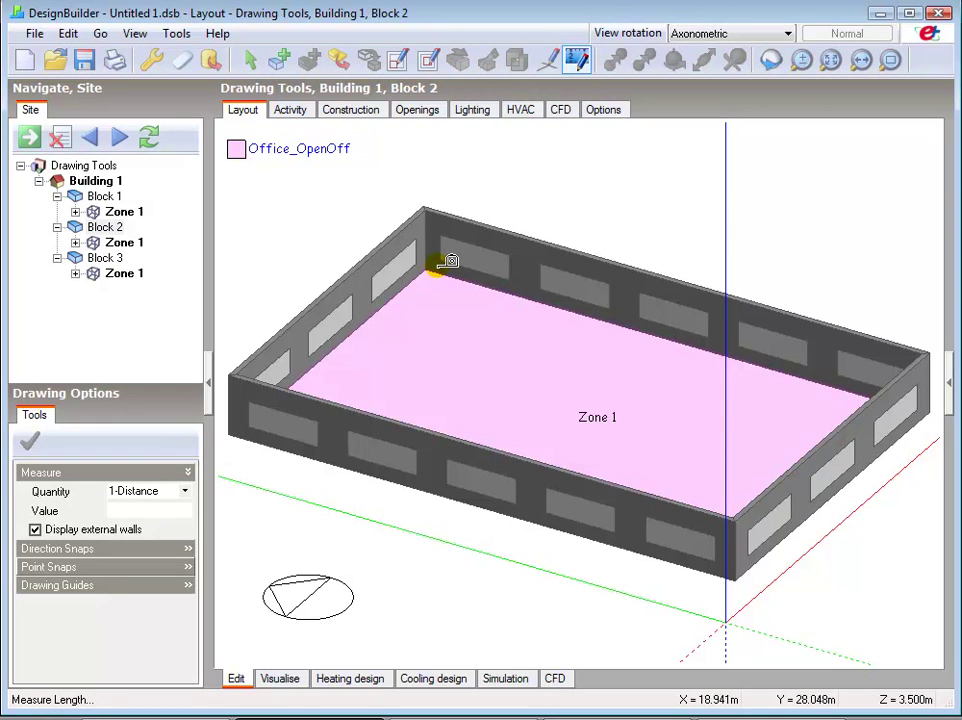
left_click(427, 266)
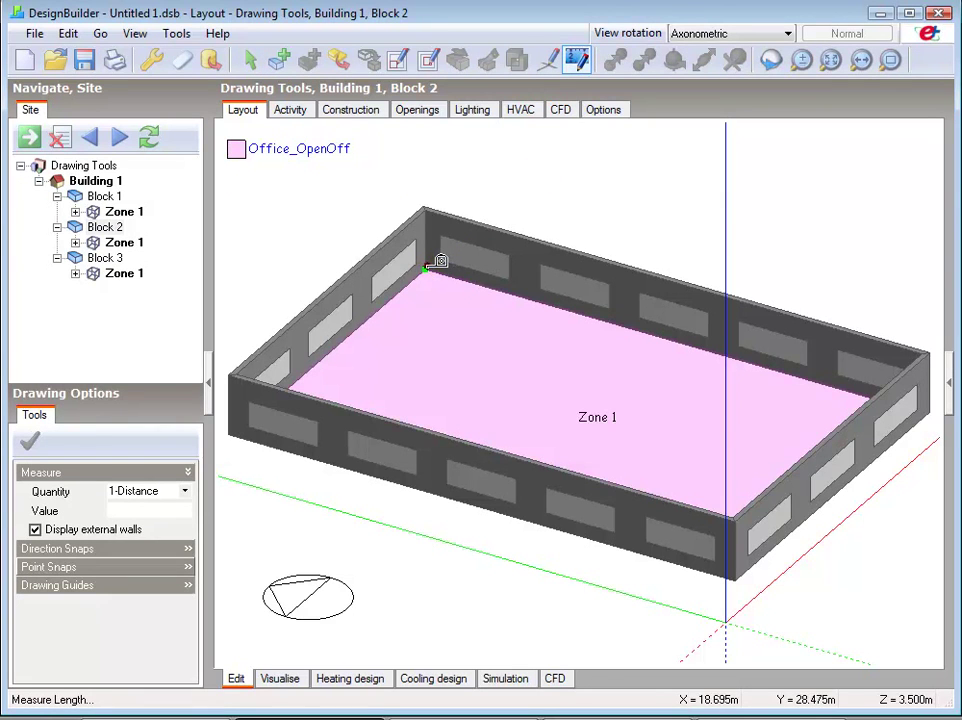
left_click(238, 432)
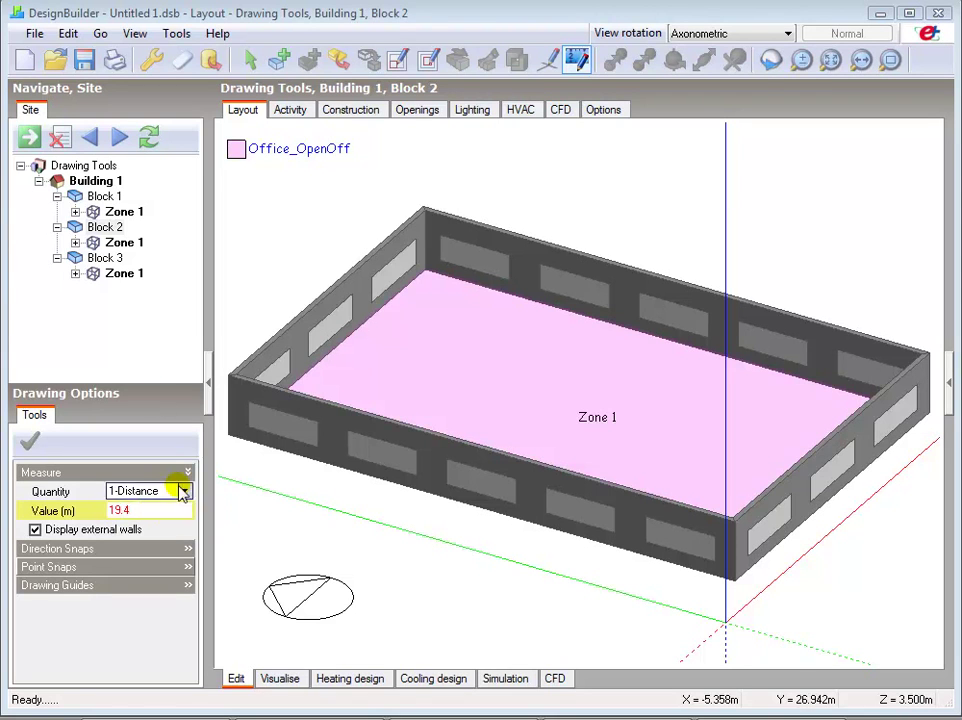
left_click(75, 243)
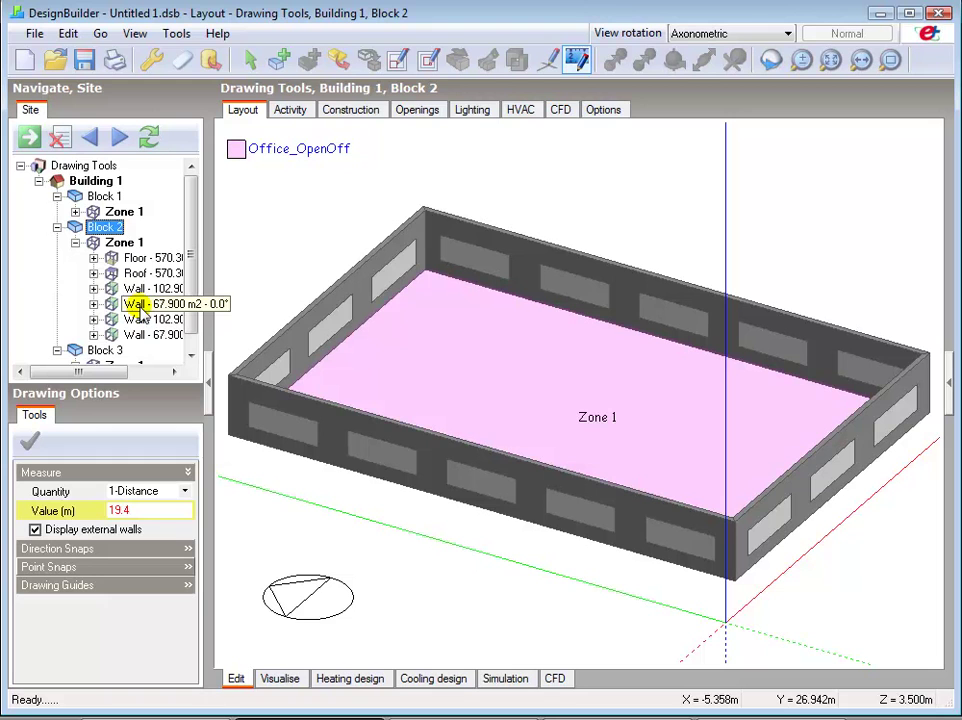
left_click(93, 303)
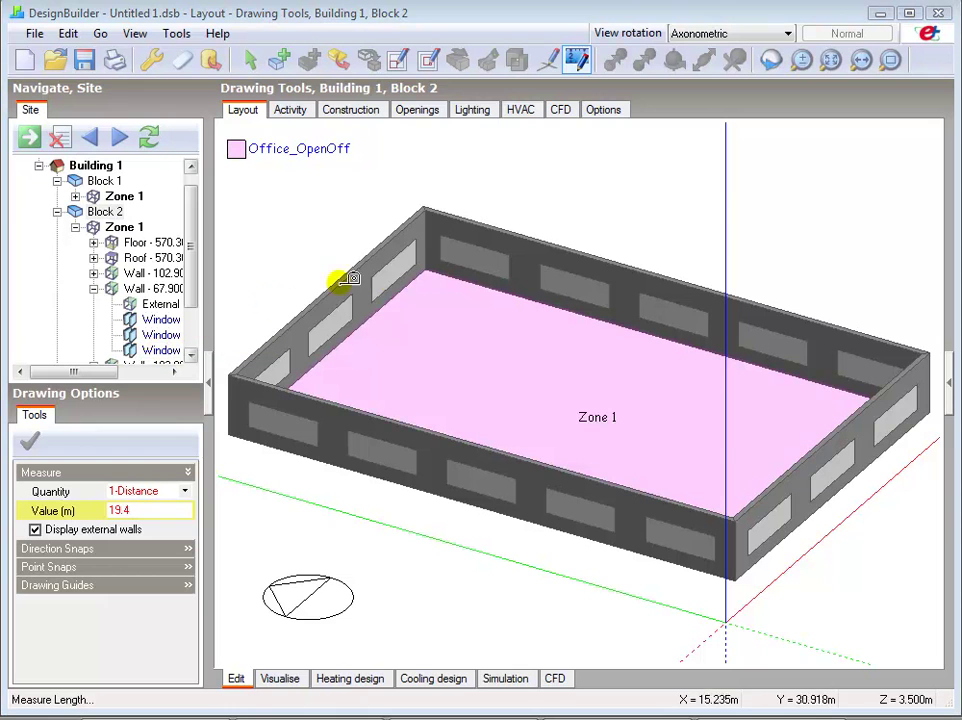
Switch Block 2 to Plan view and measure Zone 1's floor area with the 3-Area quantity through its four inner corners.
left_click(690, 34)
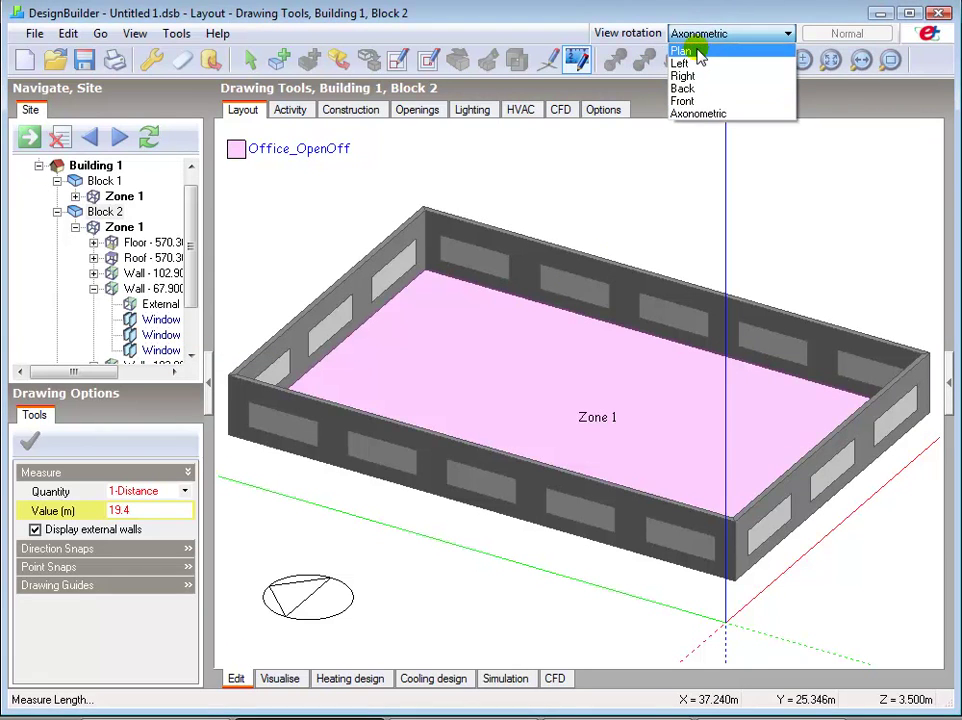
left_click(693, 51)
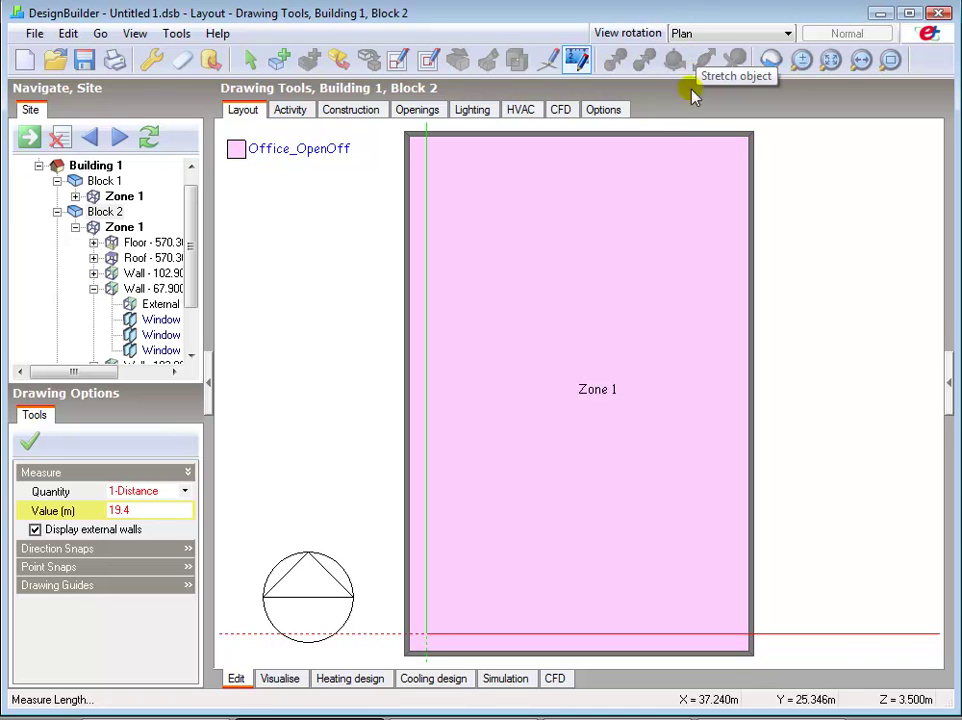
left_click(184, 491)
left_click(152, 540)
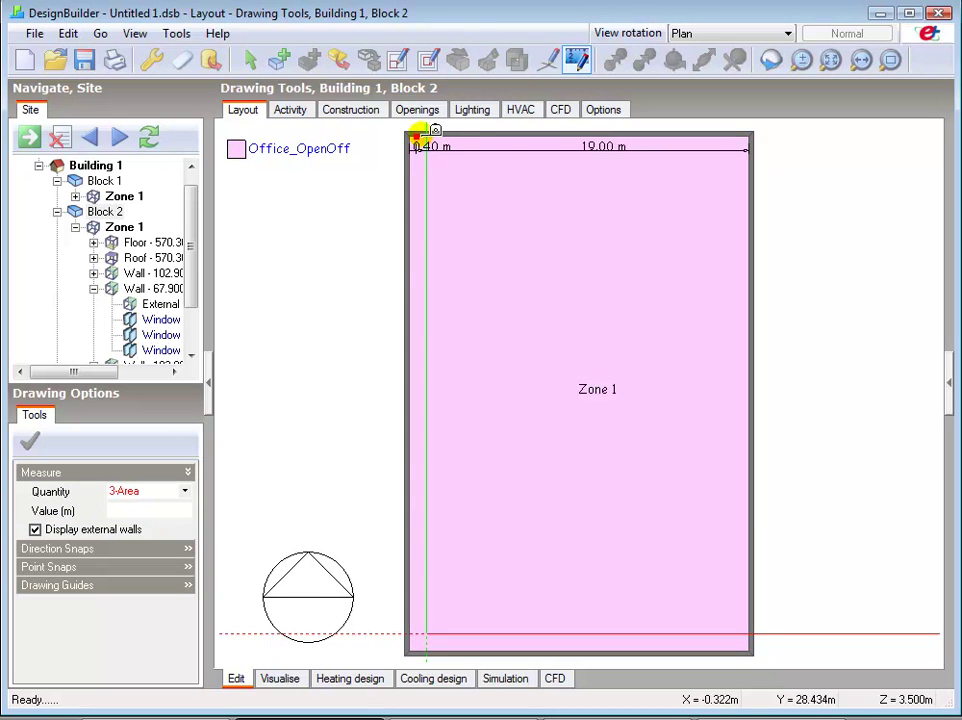
left_click(410, 134)
left_click(411, 637)
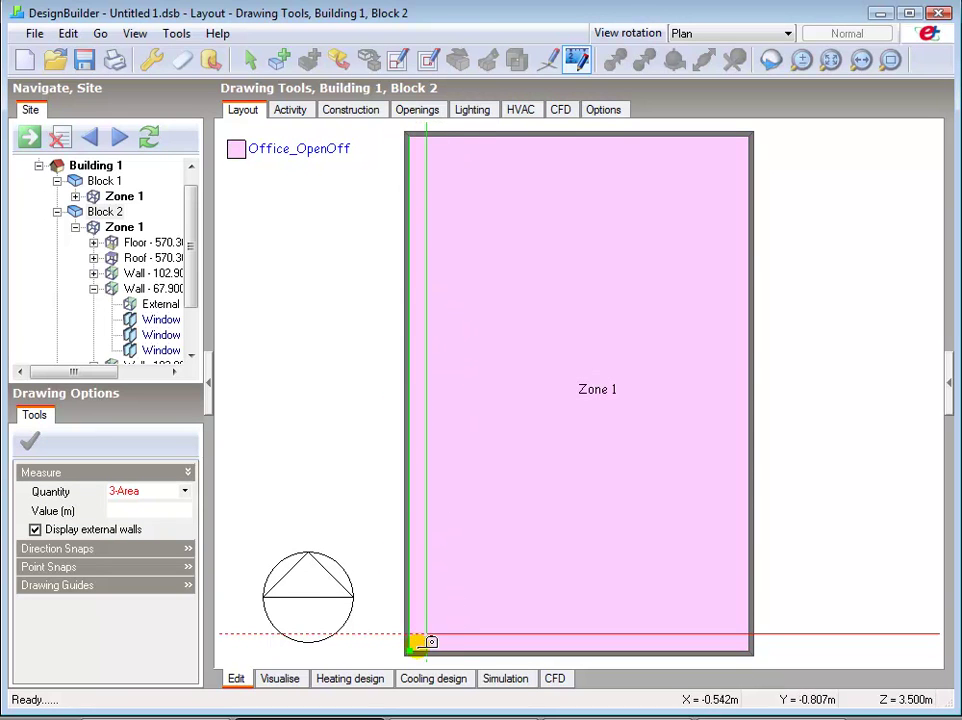
left_click(750, 645)
left_click(752, 135)
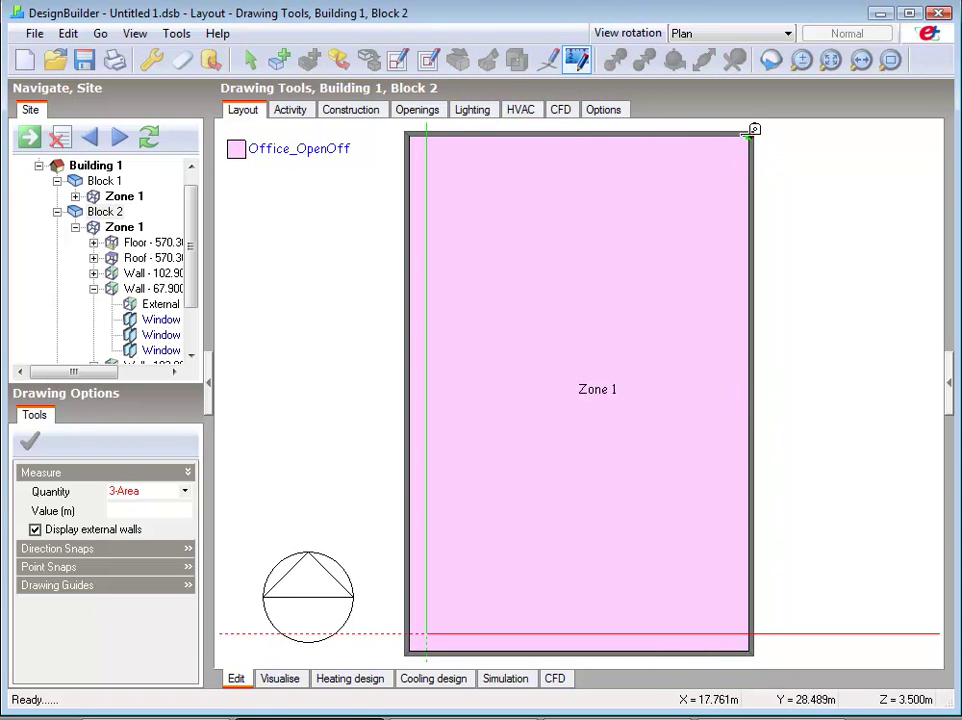
left_click(411, 134)
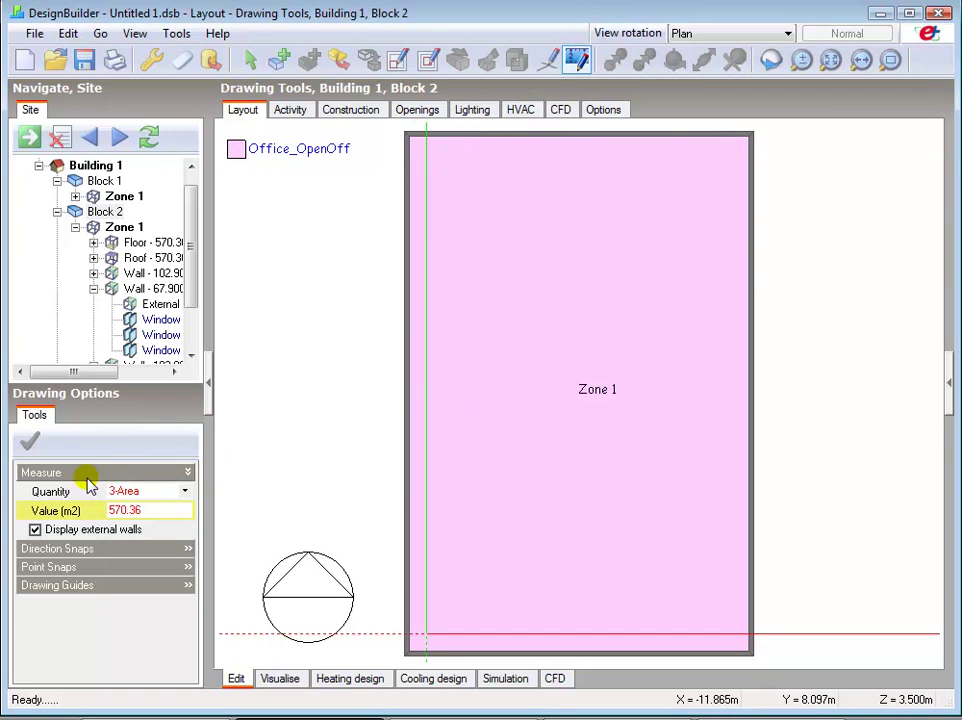
left_click(161, 511)
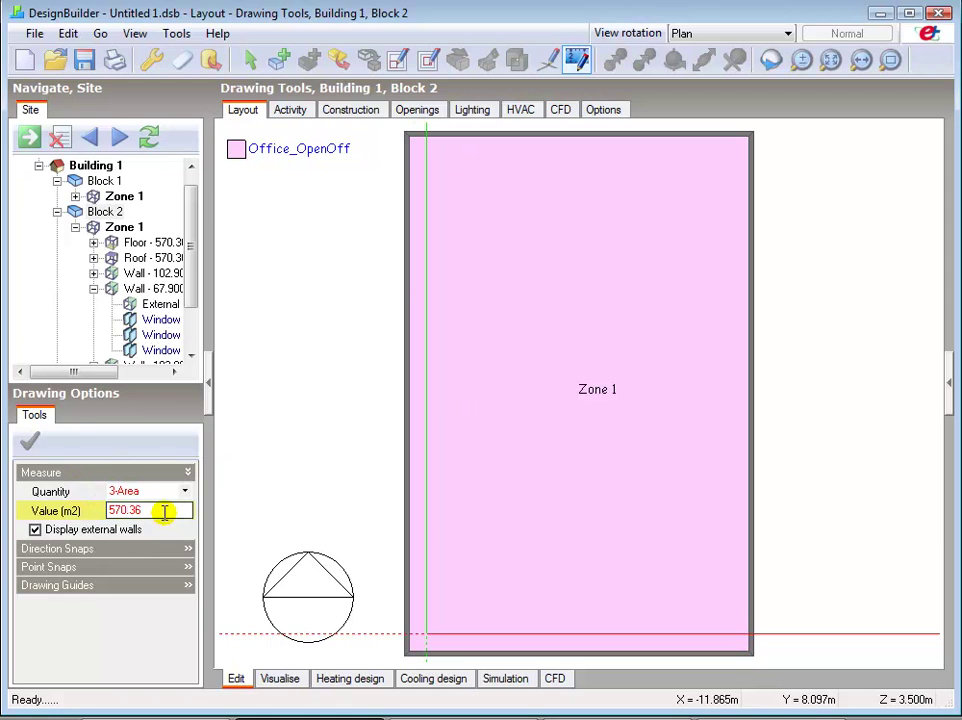